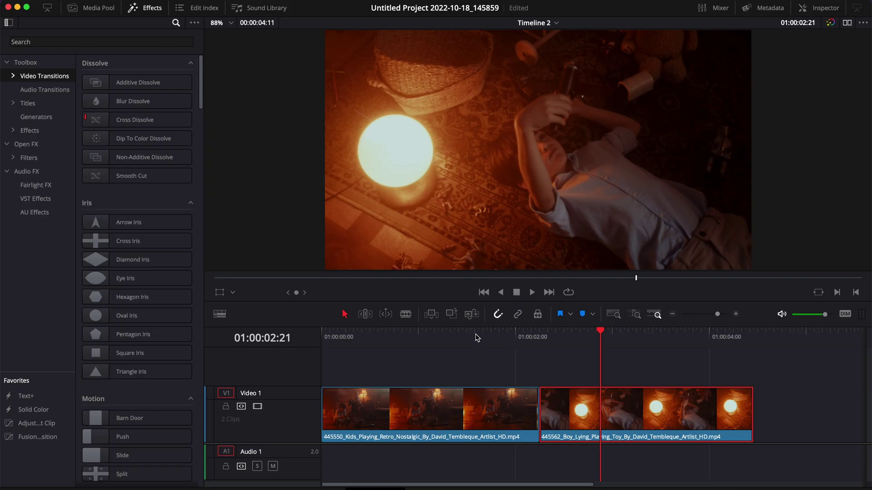
Review the clips, then move and extend the second clip so it meets the first with no gap
click(476, 336)
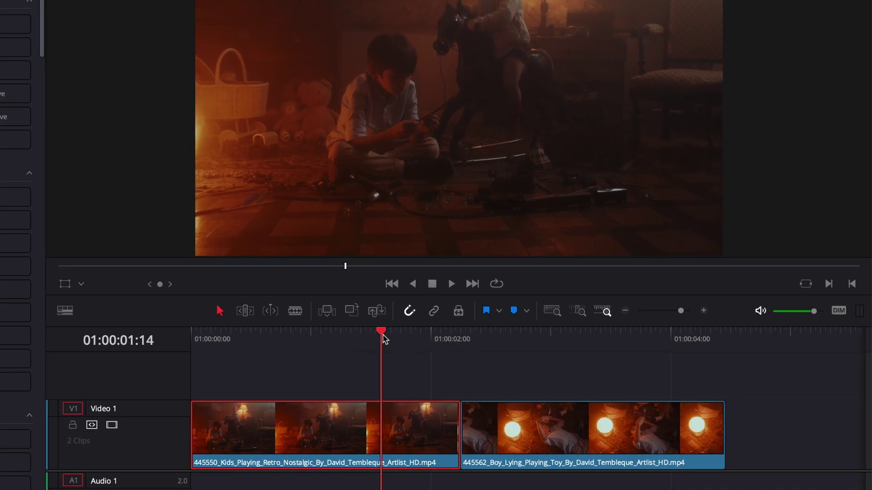
drag(473, 339, 496, 366)
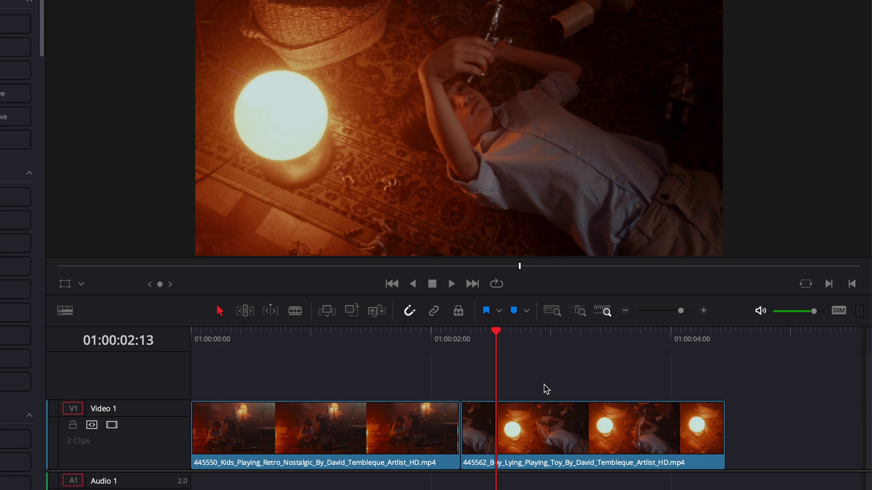
drag(606, 407, 698, 410)
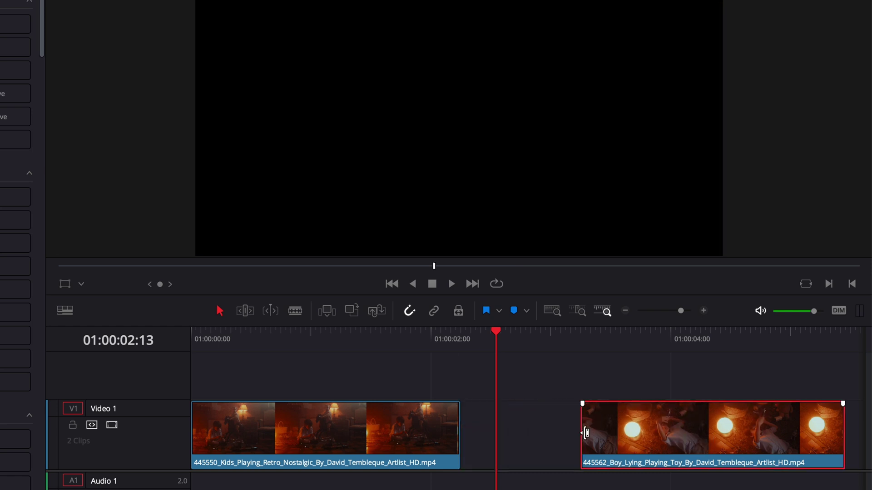
drag(585, 433, 505, 435)
key(Down)
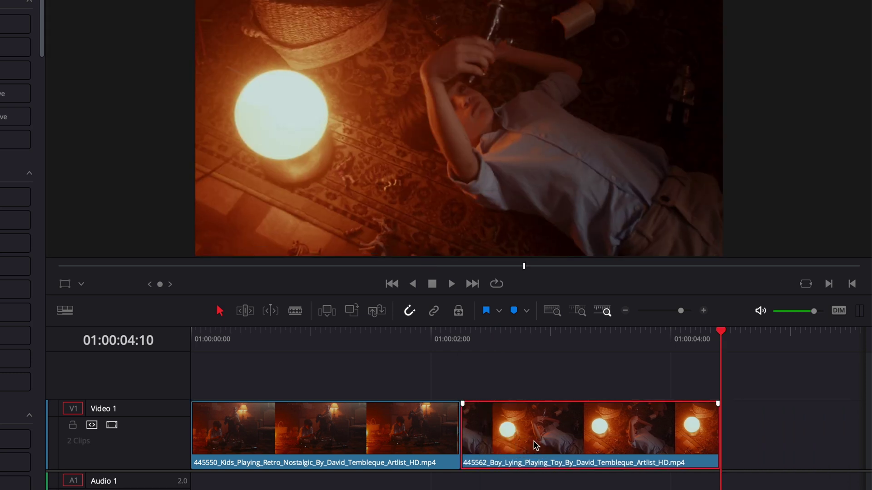
Add the default Cross Dissolve at the cut with Ctrl+T and play it back
click(461, 436)
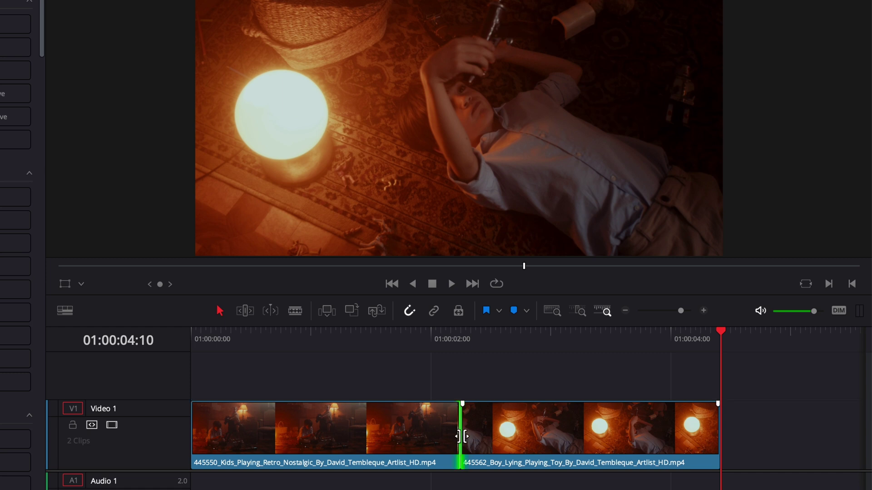
key(ctrl+t)
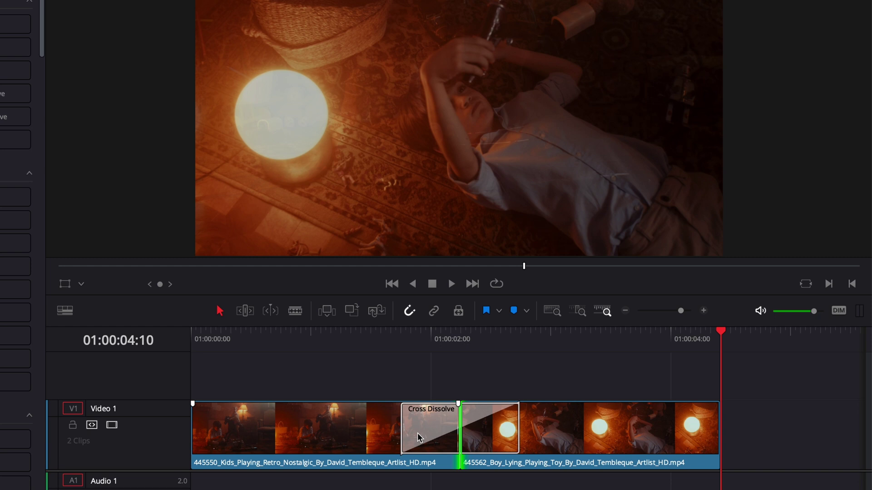
click(402, 336)
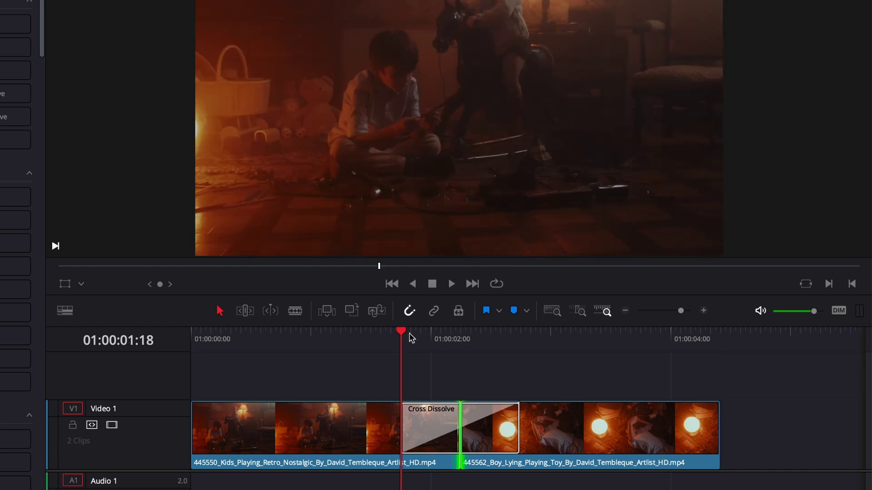
key(space)
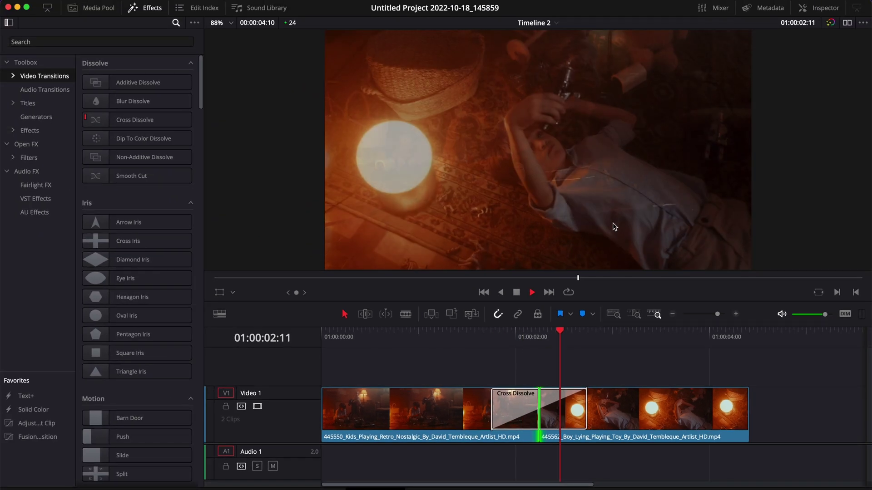
key(space)
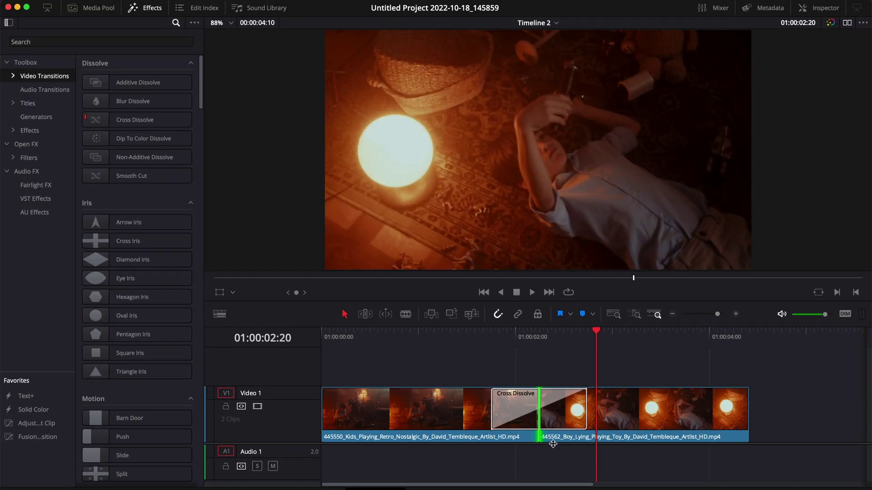
click(553, 414)
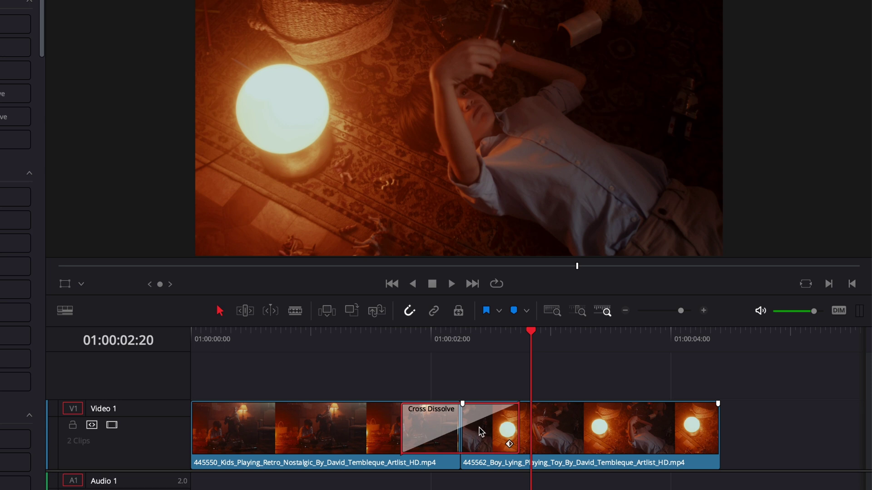
Convert the Cross Dissolve into a Fusion Cross Dissolve and open its node tree on the Fusion page
right_click(481, 430)
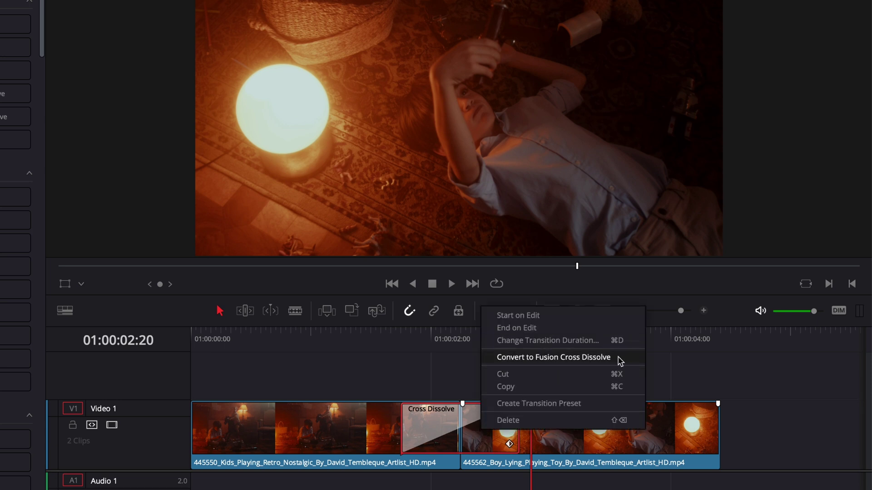
click(625, 357)
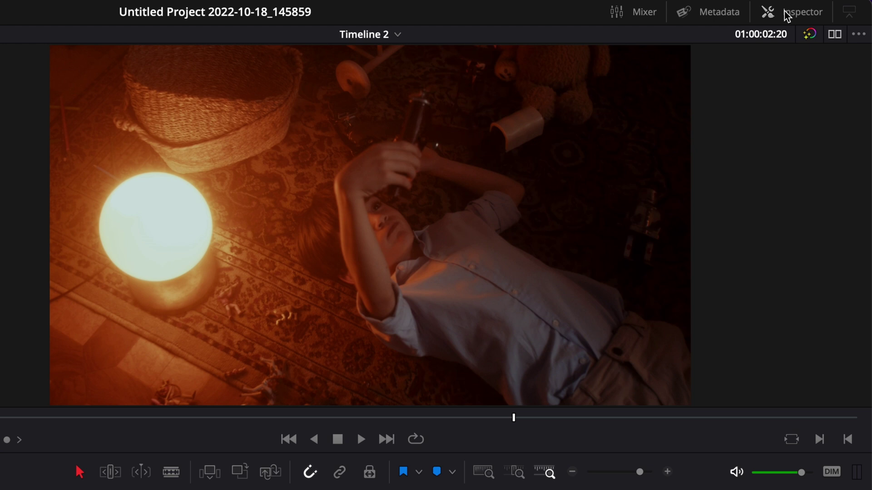
click(786, 15)
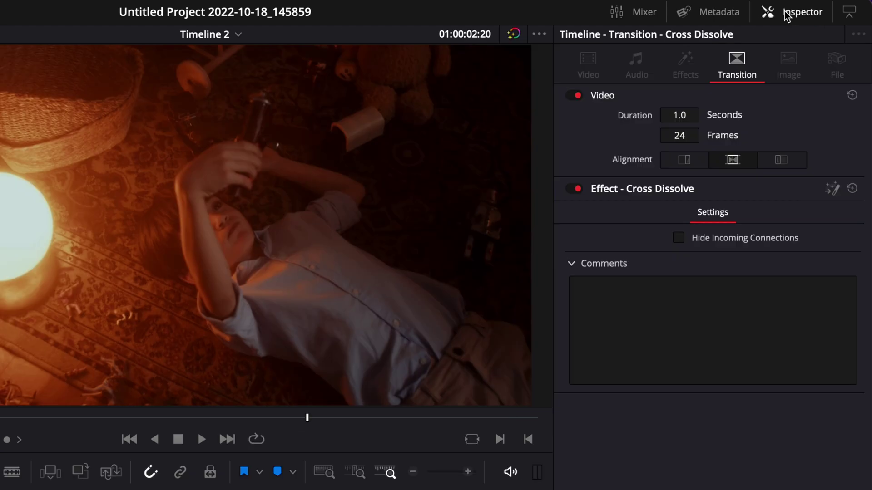
click(831, 193)
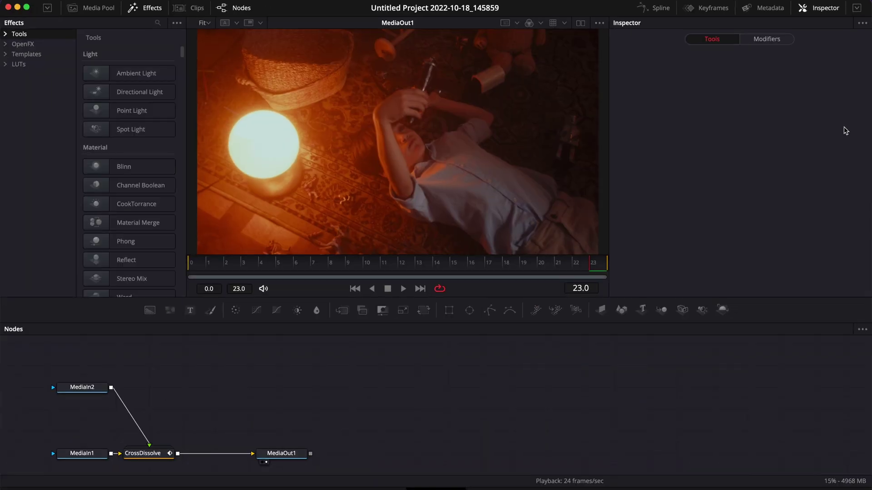
click(375, 482)
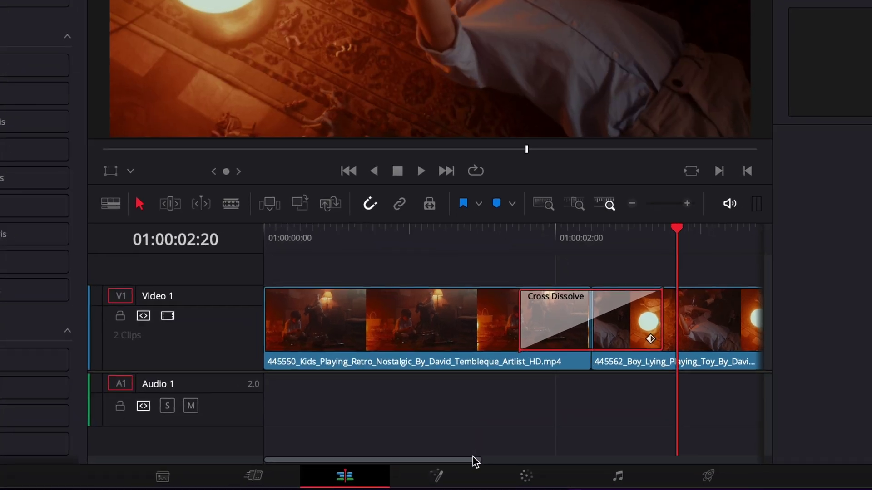
click(450, 481)
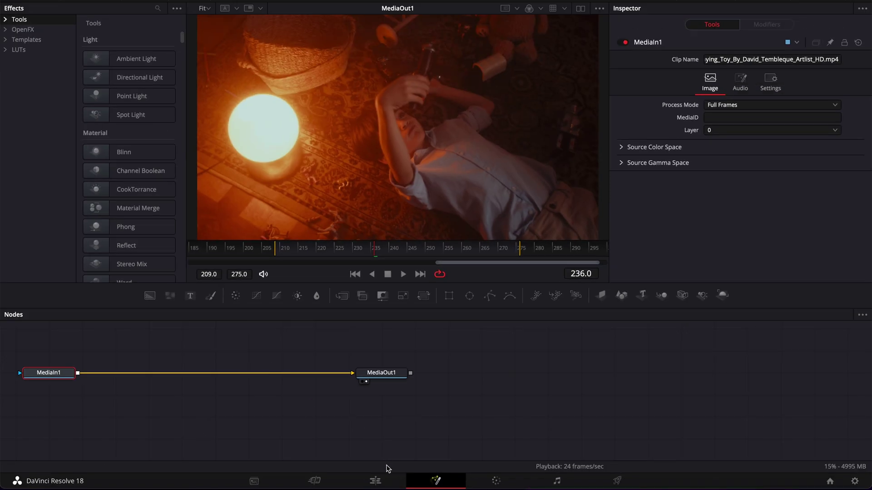
click(375, 481)
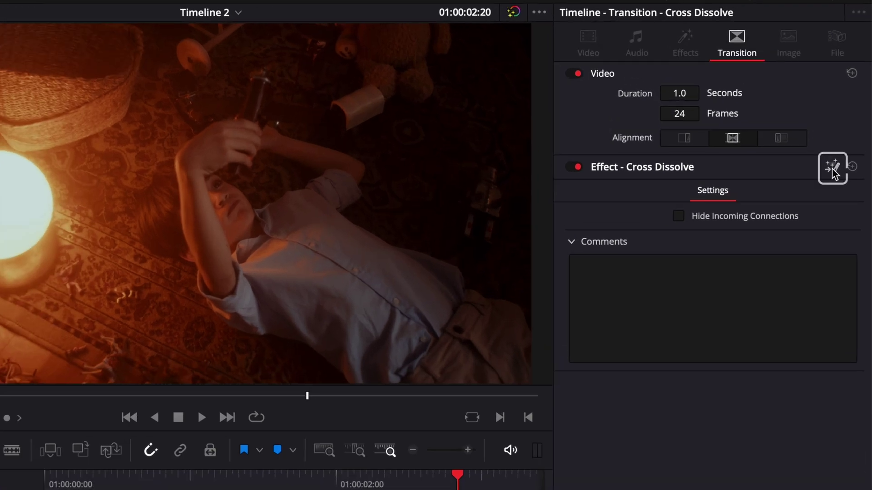
click(832, 169)
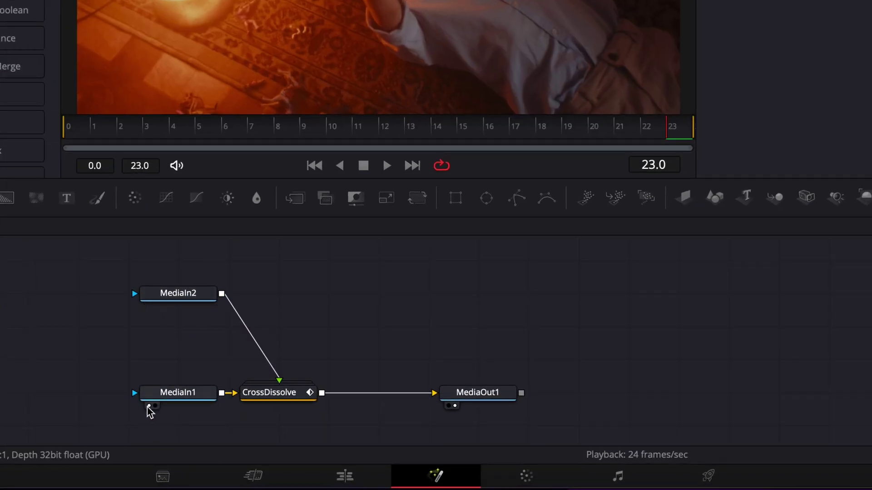
Ungroup the CrossDissolve group into a plain Dissolve1 node
click(279, 396)
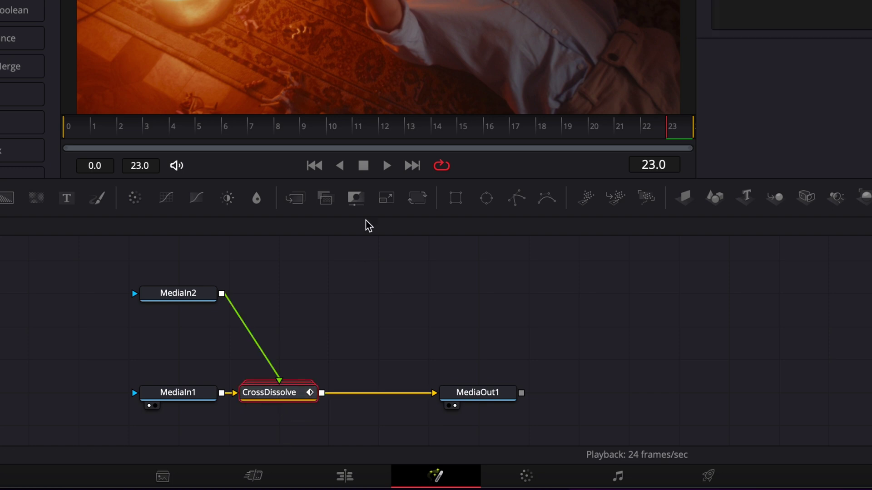
drag(329, 134, 433, 129)
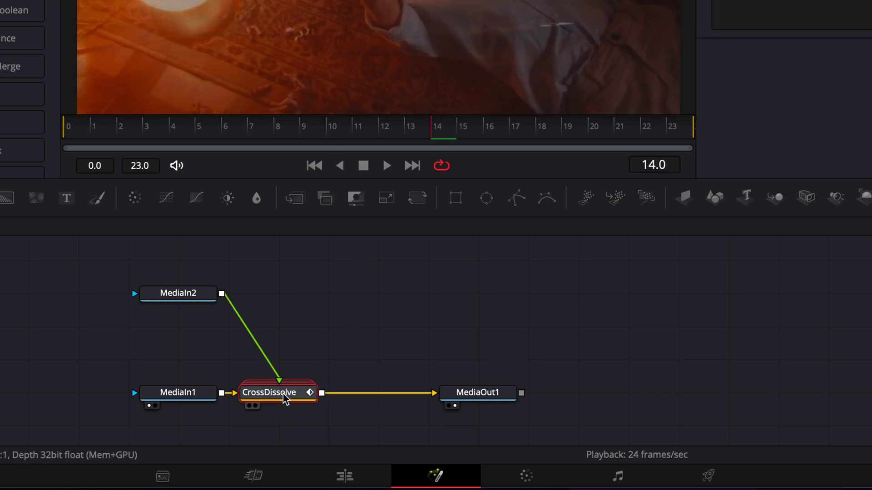
double_click(284, 398)
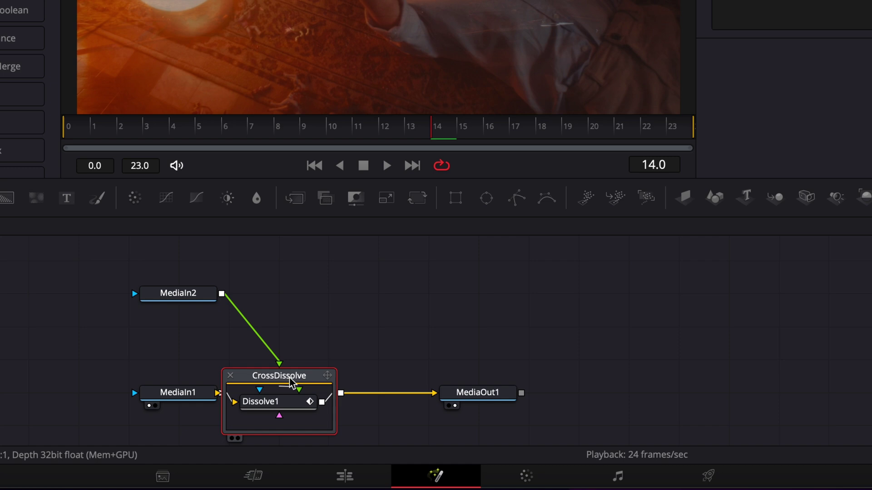
right_click(291, 383)
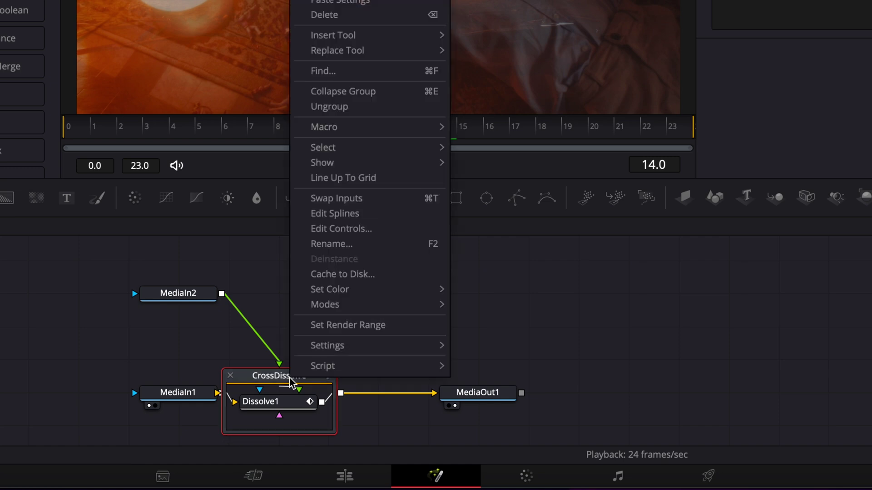
click(340, 109)
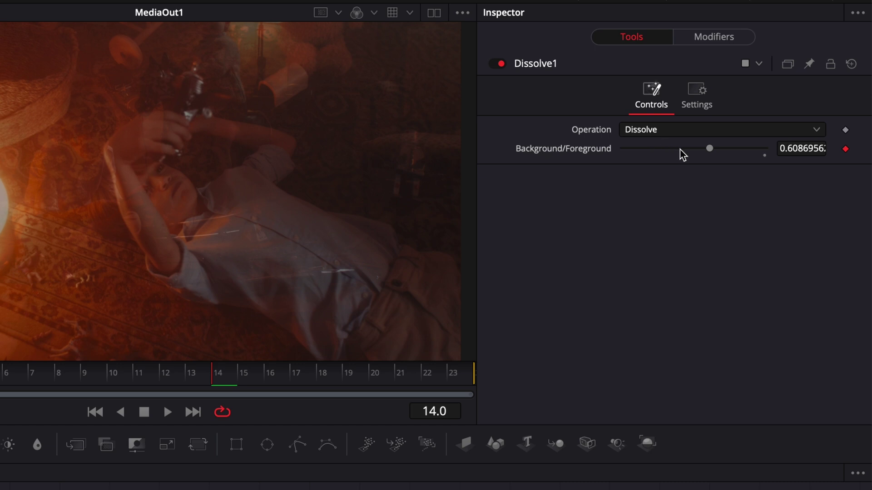
Show the Anim Curves modifier on Dissolve1's blend and scrub the transition back to frame 12
click(702, 40)
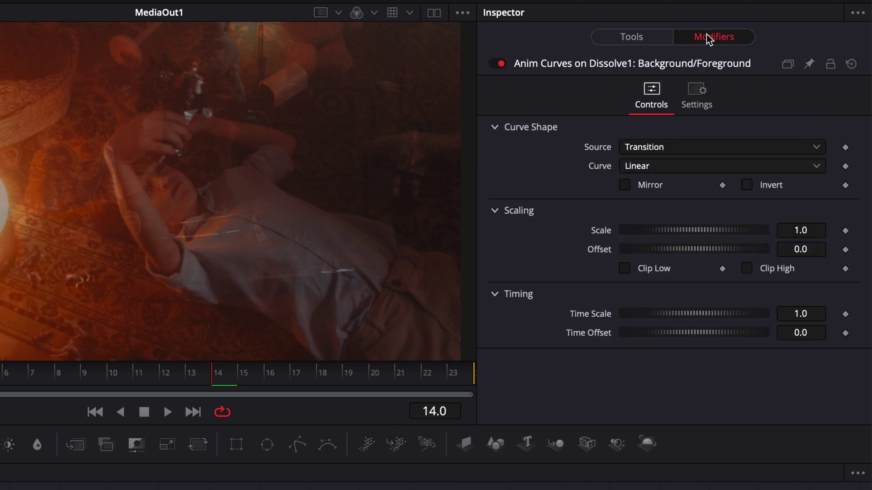
click(196, 255)
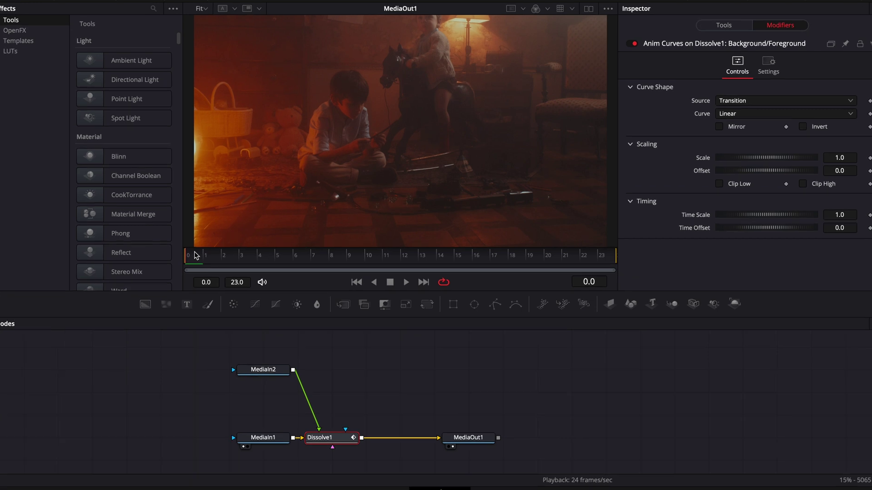
drag(196, 255, 628, 261)
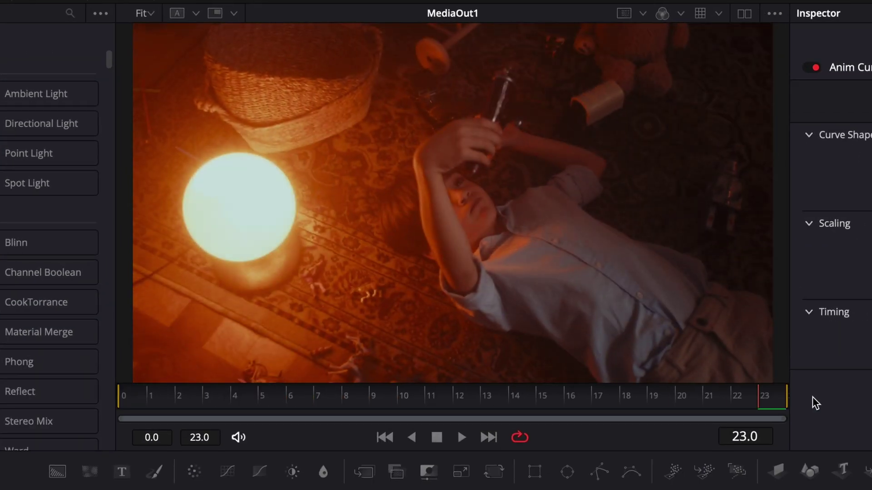
drag(434, 403, 460, 406)
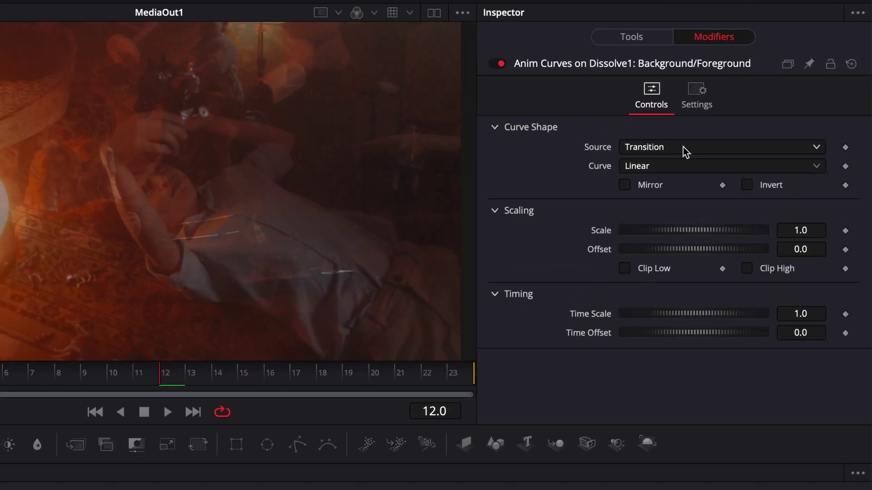
Switch the blend curve to Custom and set the start point's In to 0.49
click(654, 168)
click(652, 221)
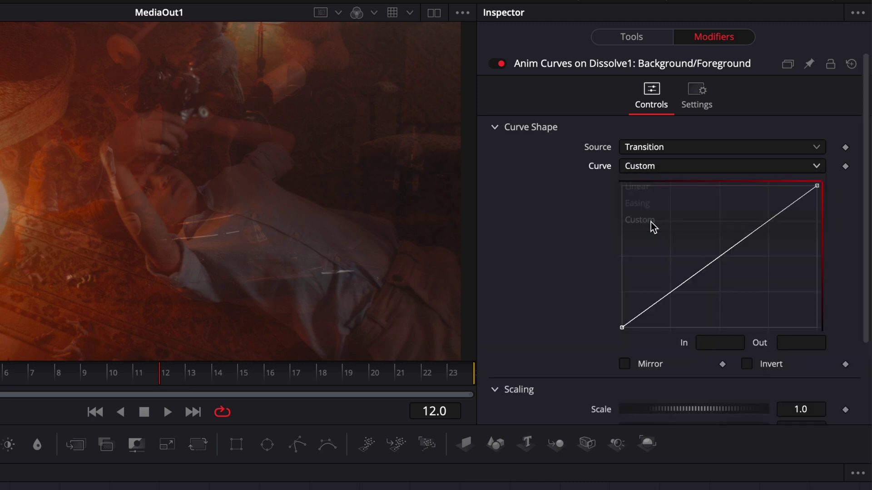
click(622, 328)
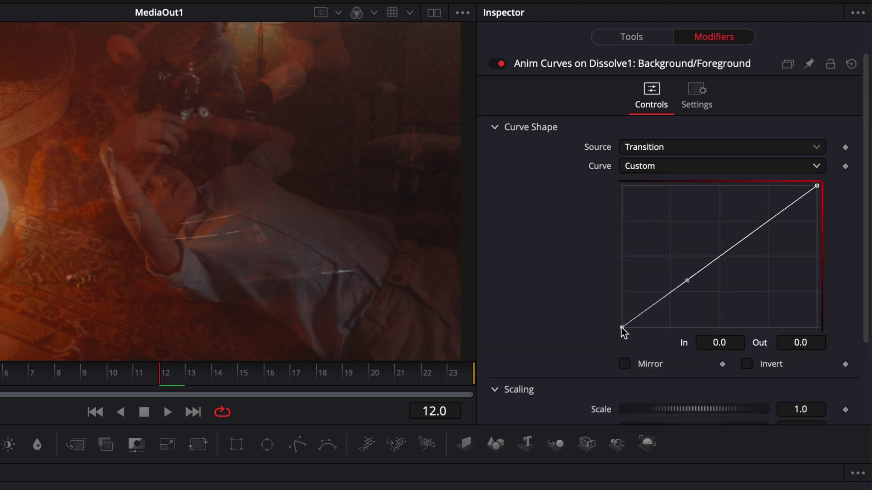
click(737, 345)
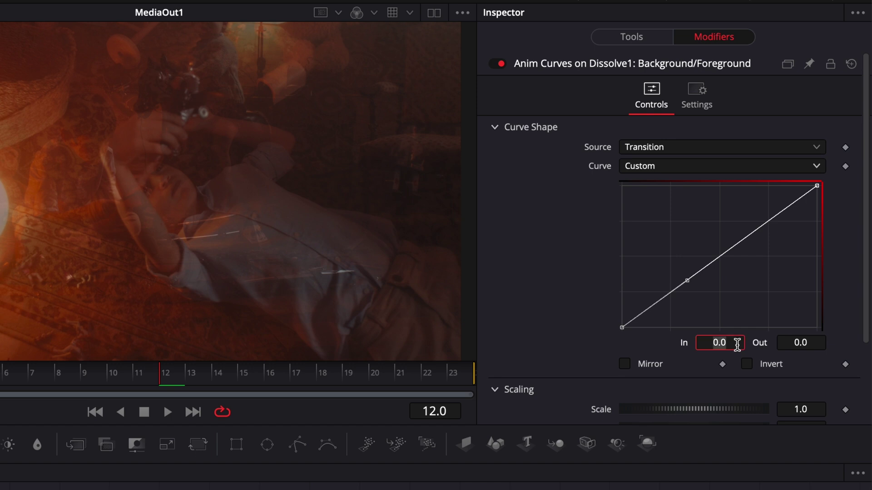
text(0.49)
key(Tab)
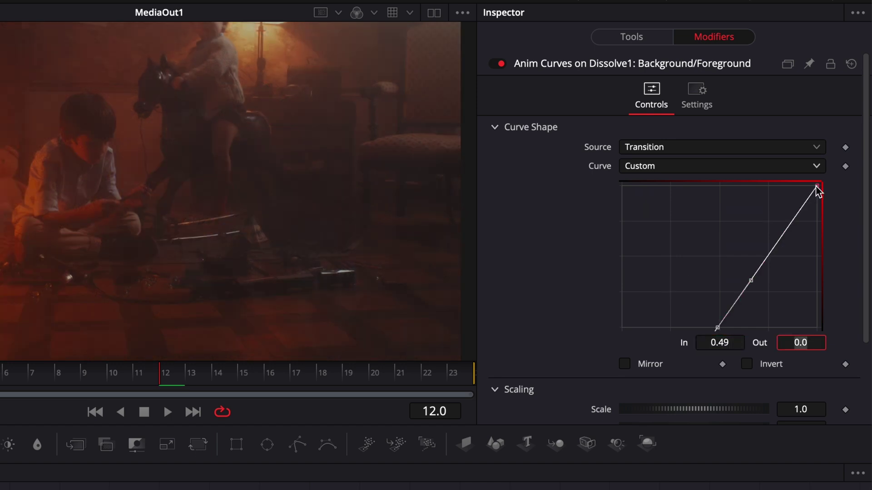
Set the end point's In to 0.5, check frame 12, and move MediaOut1 further right
click(817, 187)
click(733, 342)
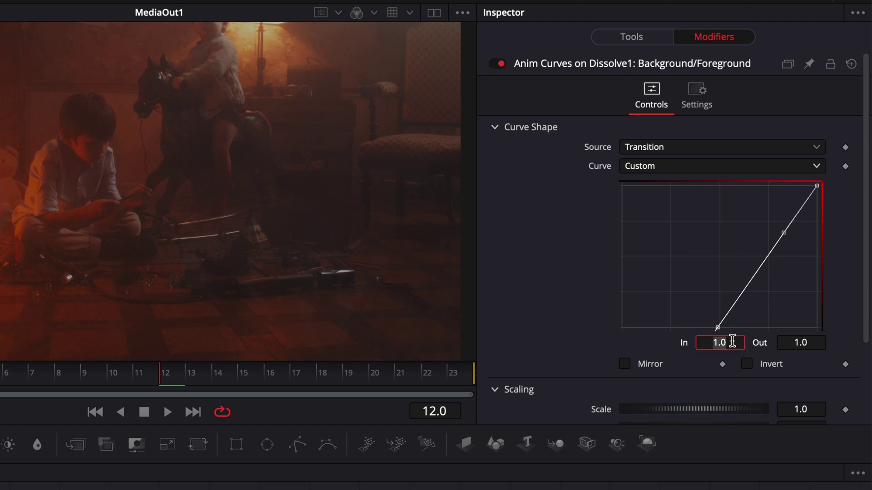
text(0.5)
key(Tab)
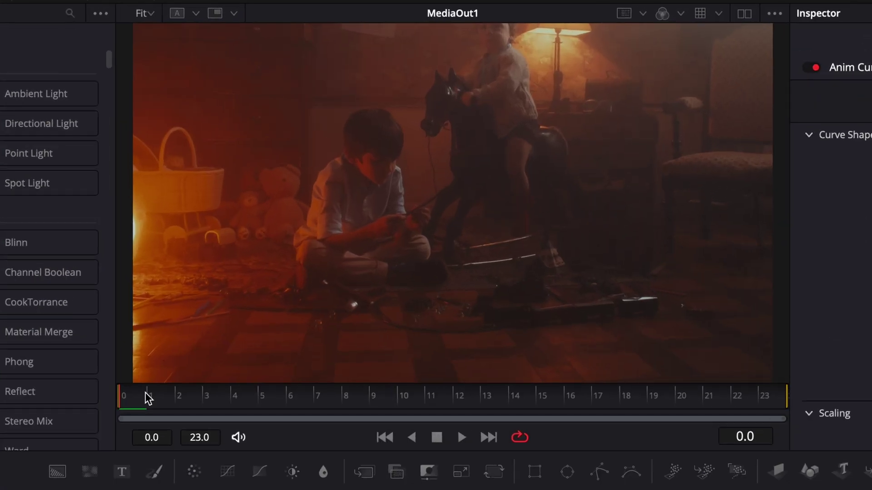
drag(148, 399, 458, 403)
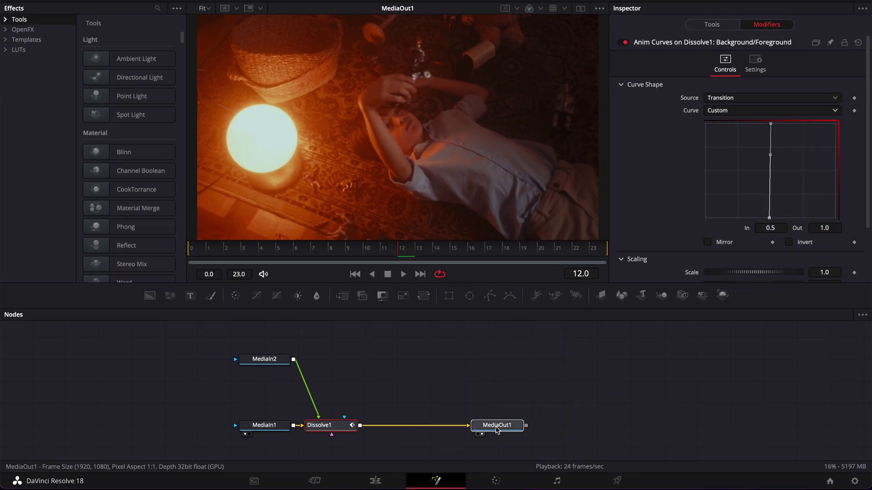
drag(499, 430, 627, 430)
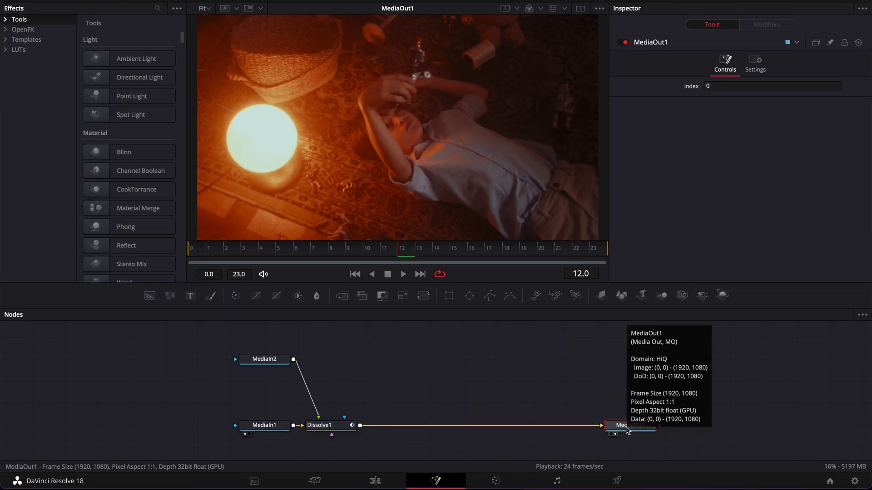
Add a FastNoise node and merge it over Dissolve1's output as Merge2
click(446, 384)
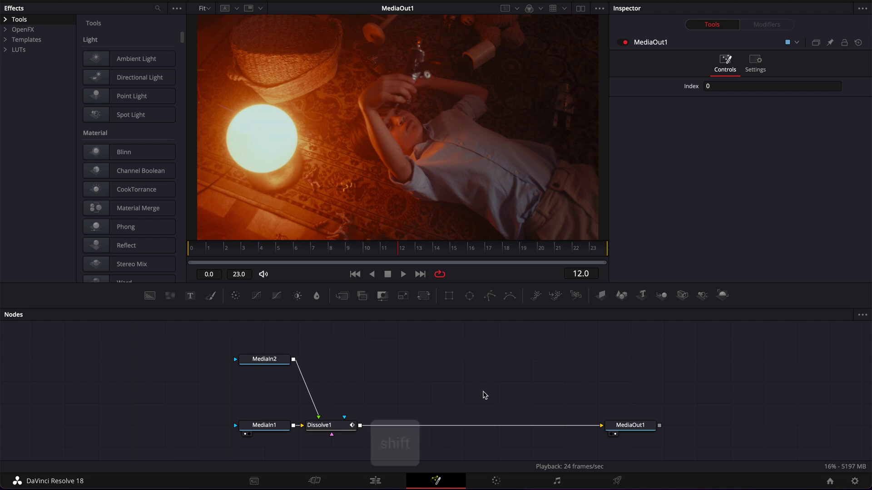
key(shift+space)
text(brigh)
text(fast)
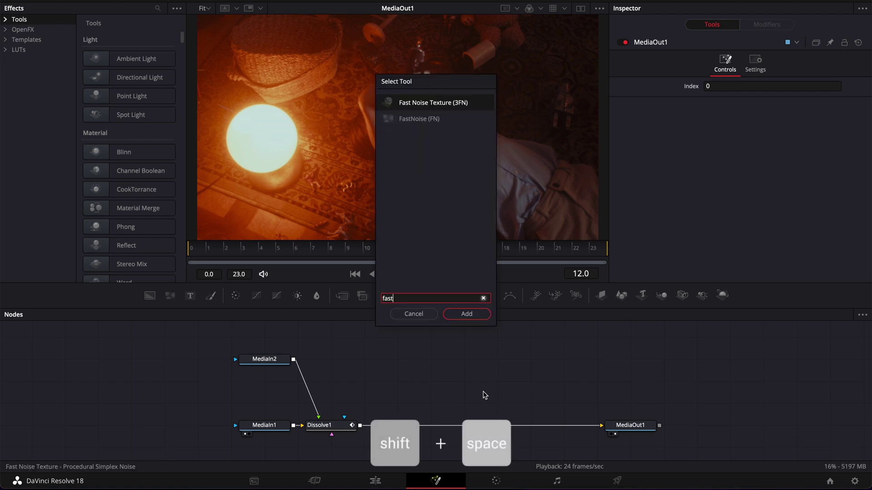
key(Down)
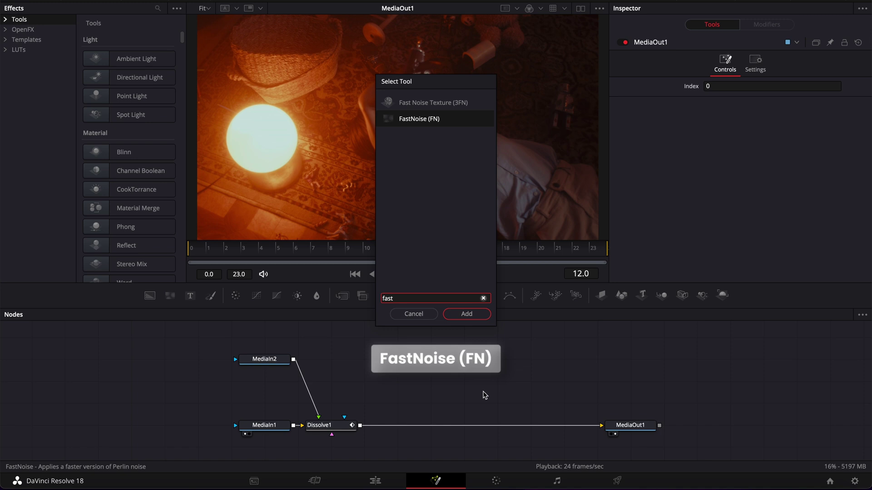
key(Return)
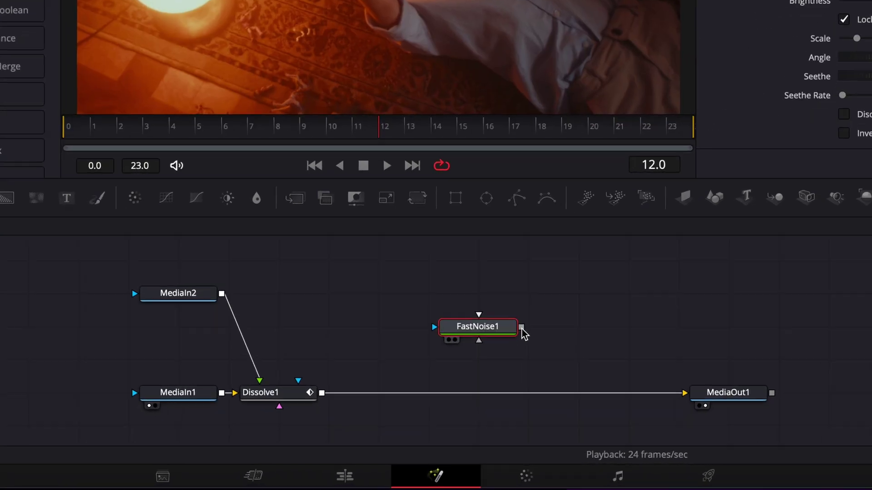
drag(493, 381, 538, 355)
drag(586, 281, 321, 393)
Set FastNoise1's Scale to 0.5 and raise Seethe to about 0.53
click(499, 334)
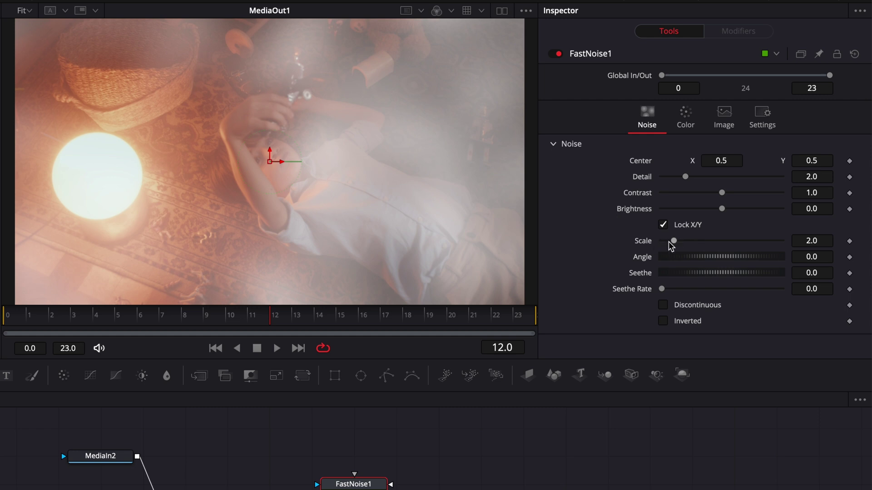
drag(675, 241, 793, 255)
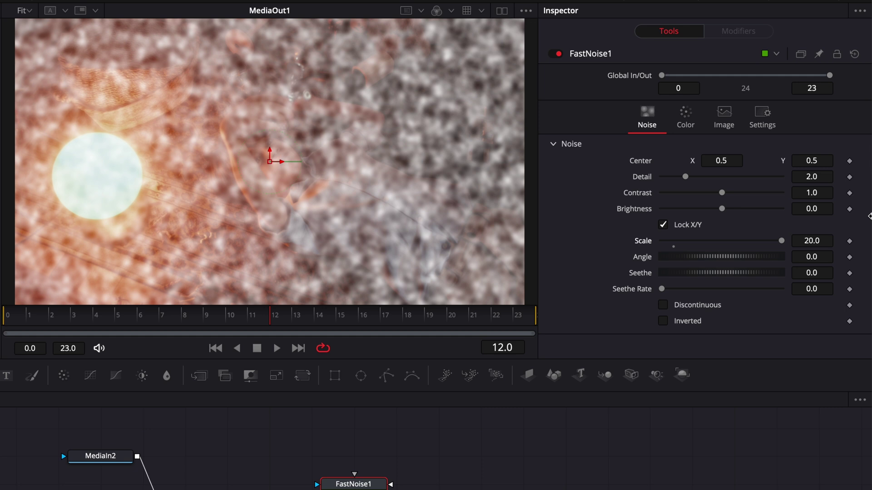
drag(673, 278, 677, 304)
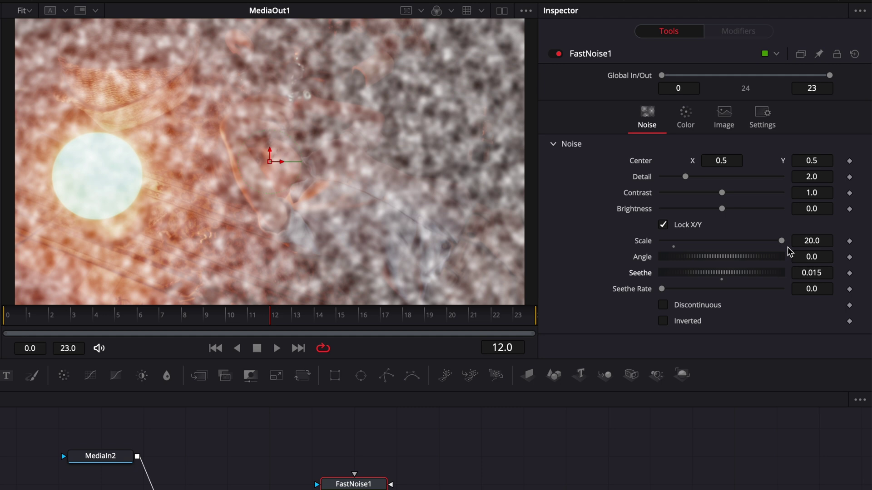
drag(781, 241, 664, 242)
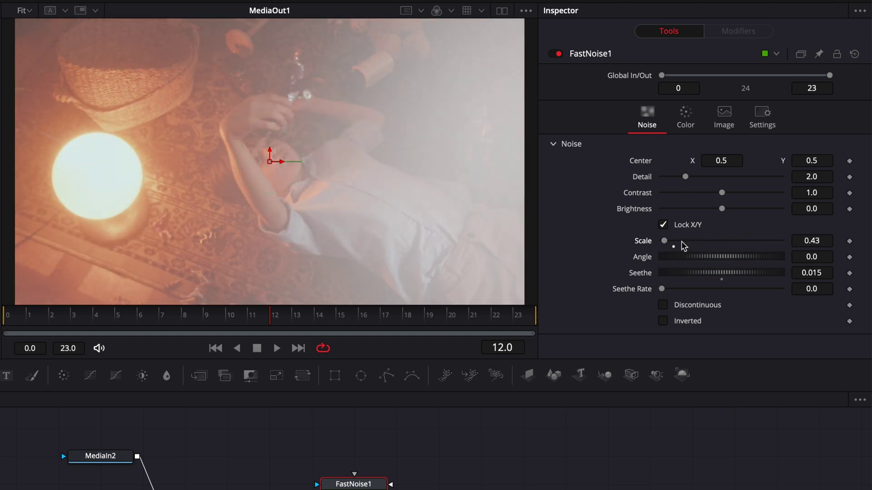
click(826, 242)
text(5)
key(Tab)
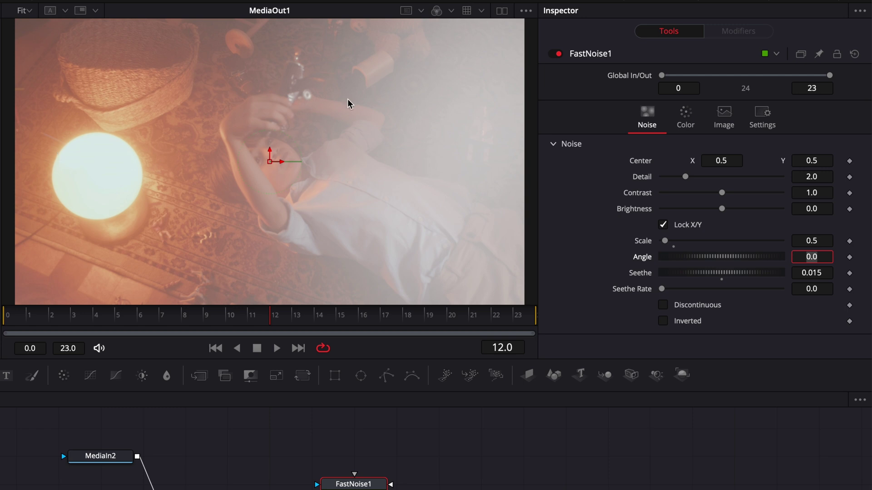
drag(709, 274, 774, 292)
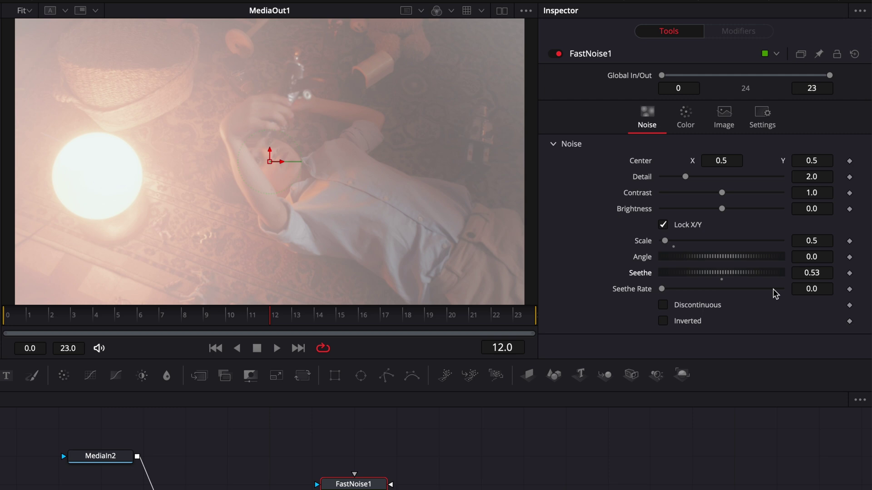
Reset Seethe to 0.0, drive it with Anim Curves, and scrub from frame 0 to preview
double_click(648, 276)
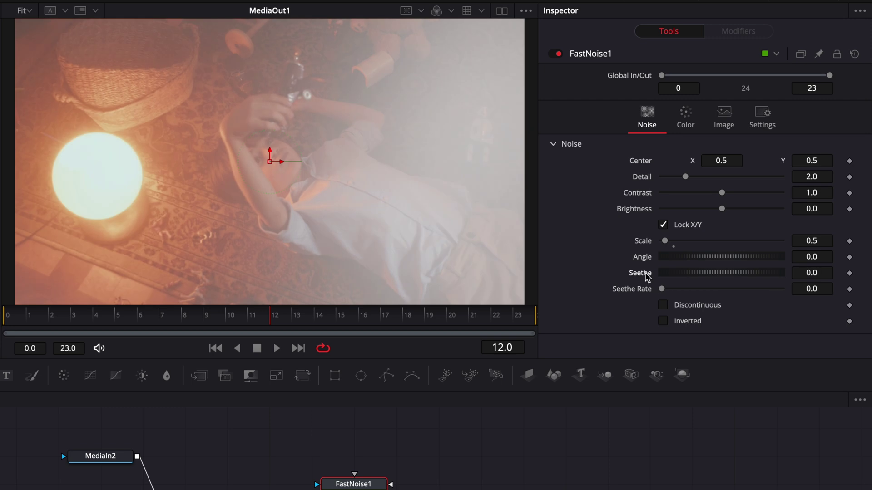
right_click(648, 277)
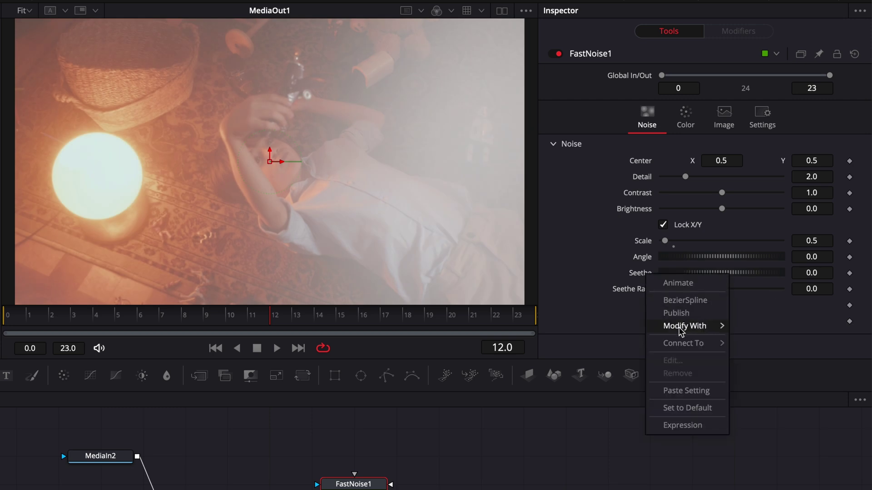
mouse_move(684, 327)
click(756, 328)
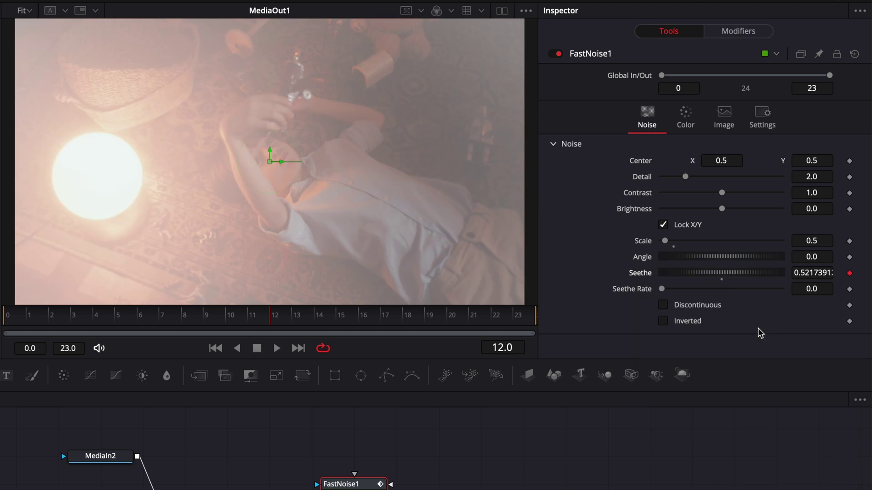
key(Home)
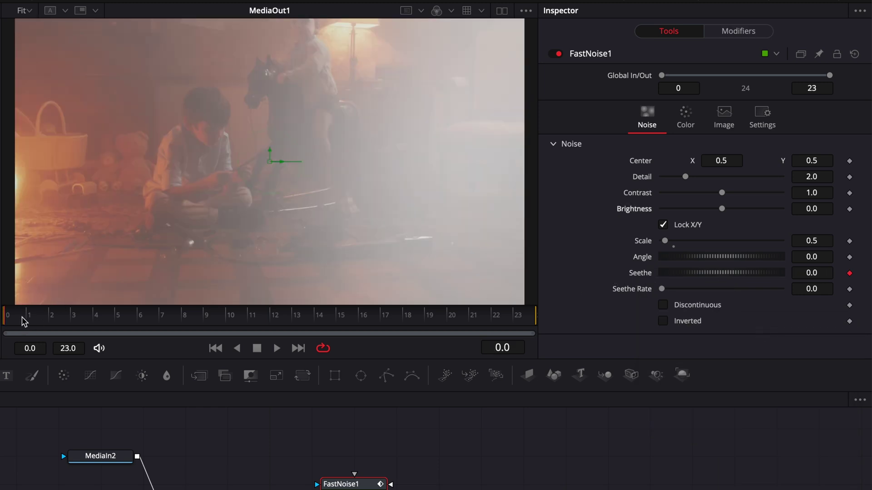
drag(22, 317, 255, 325)
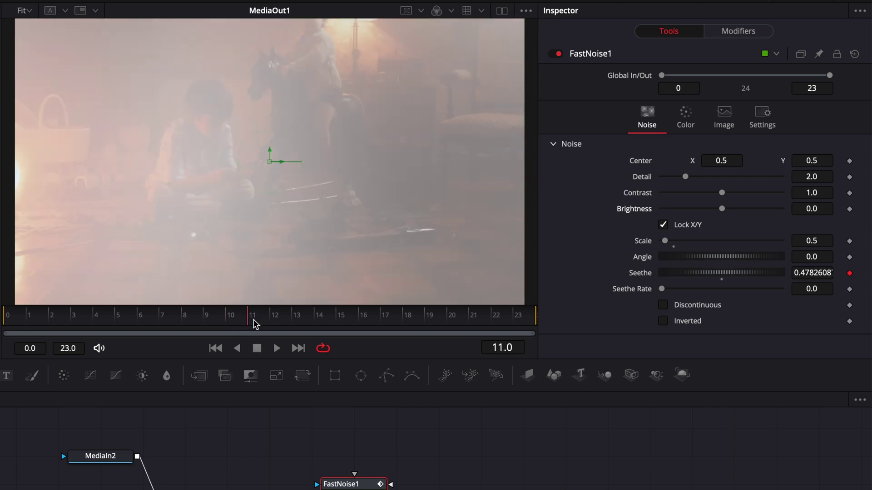
Set FastNoise1's Brightness to 0.5 and scrub the transition frames to check the haze
drag(722, 209, 763, 209)
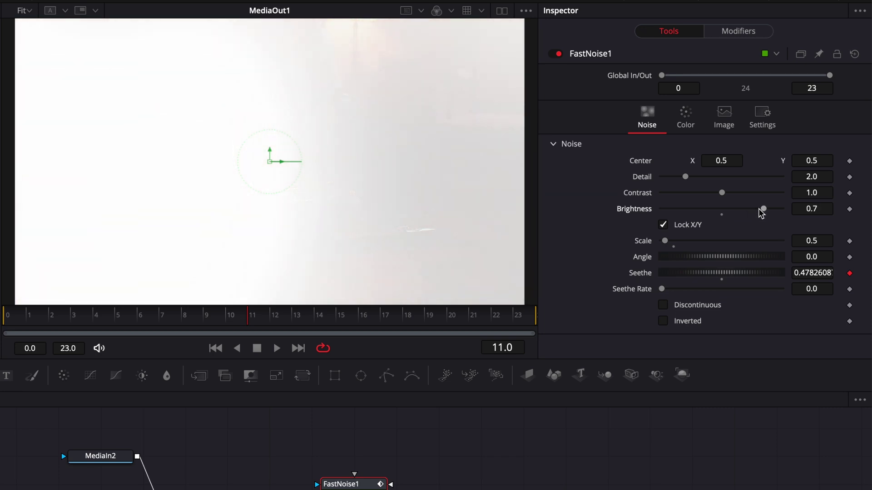
drag(54, 318, 368, 319)
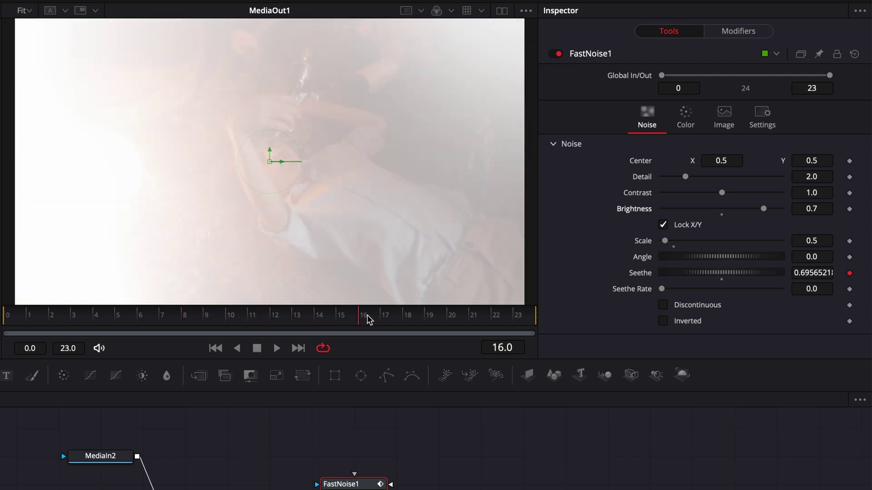
click(827, 207)
text(0.5)
key(Tab)
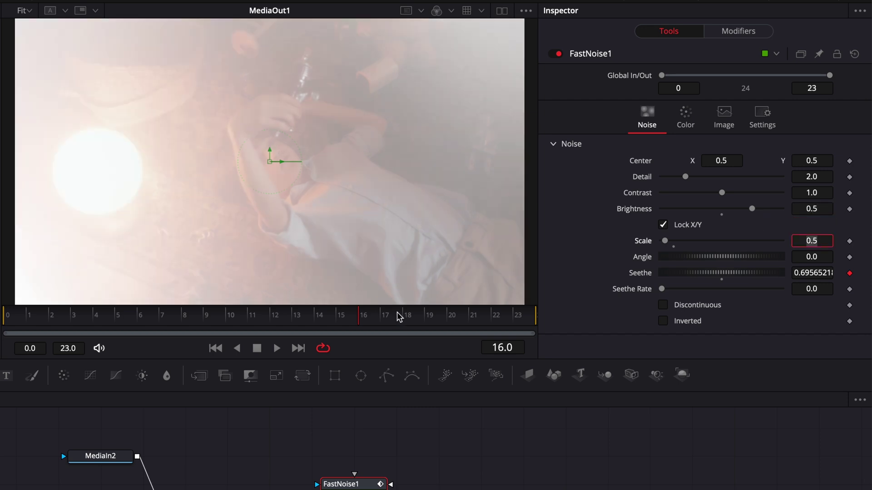
drag(397, 312, 247, 324)
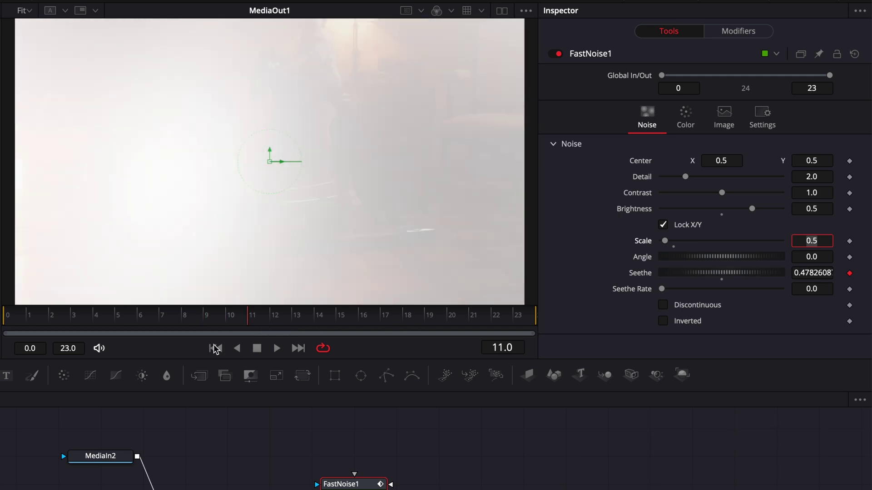
drag(216, 350, 346, 213)
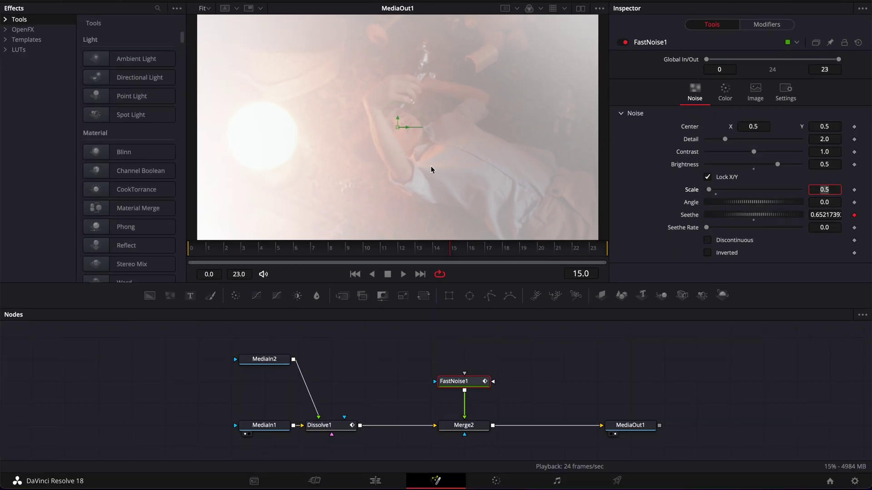
Sample the lamp glow in MediaIn1 for Color 2, tuning it to orange (R 0.86, G 0.50, B 0.12)
click(246, 434)
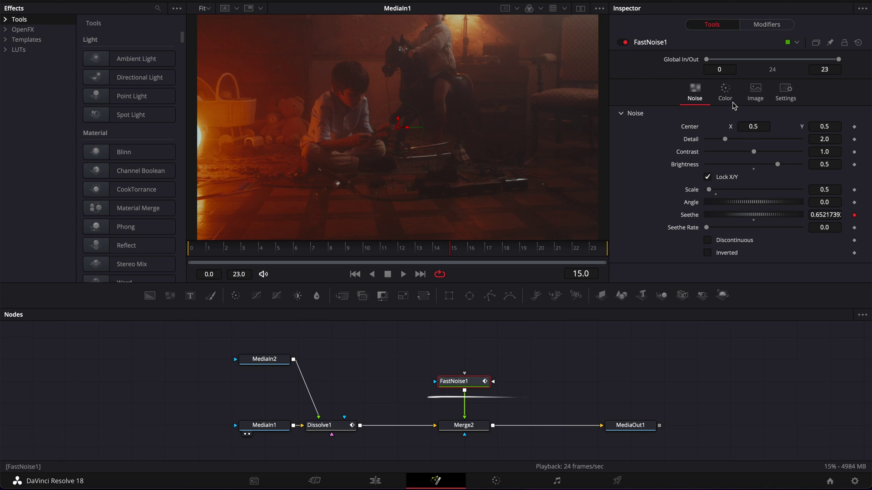
click(726, 99)
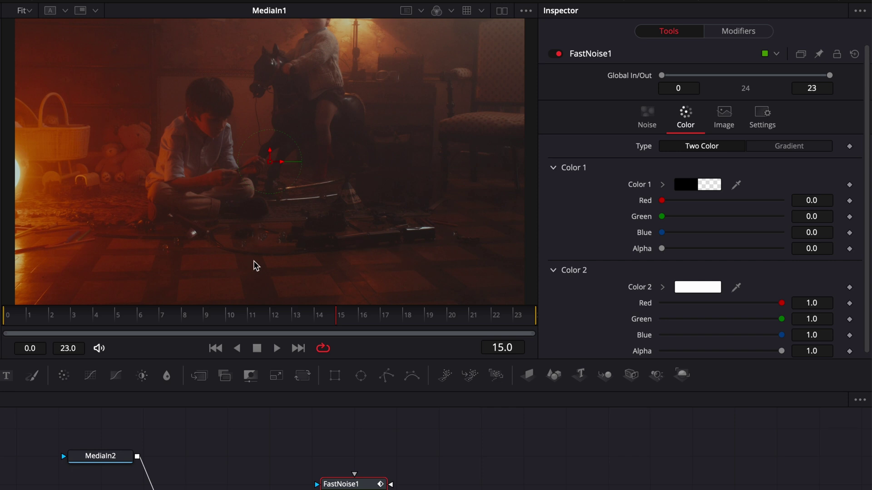
click(682, 284)
click(519, 223)
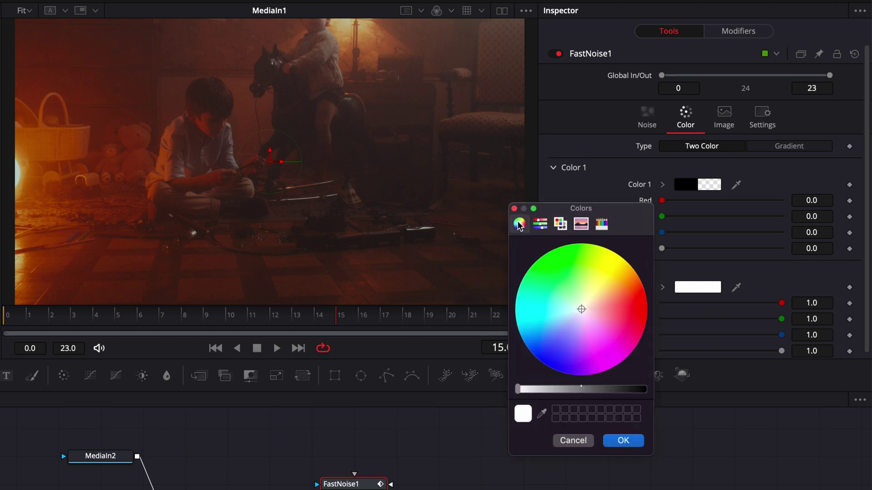
click(542, 413)
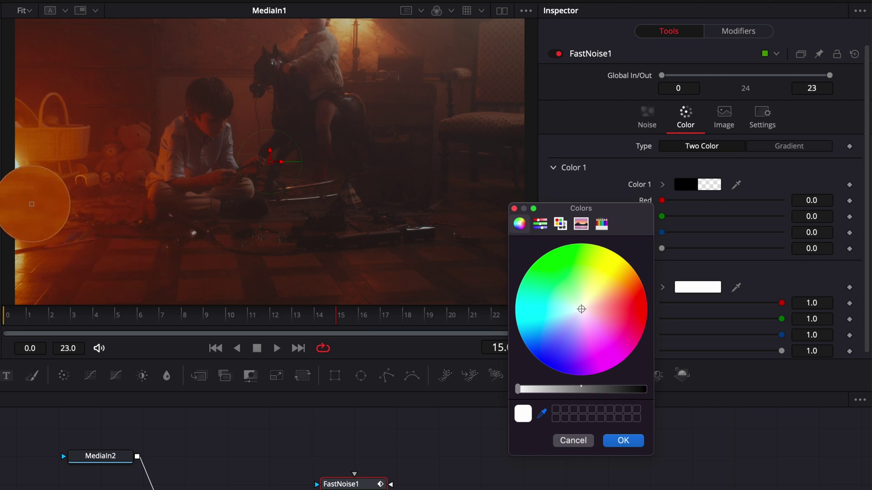
click(32, 204)
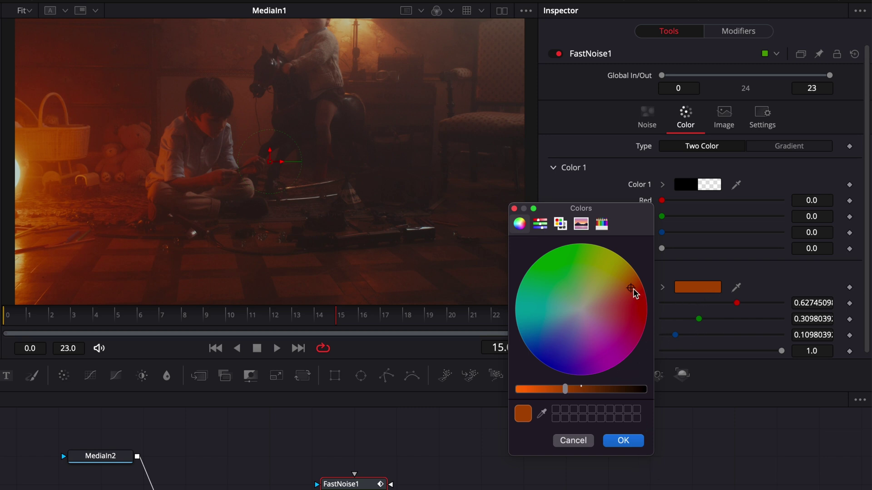
drag(632, 291, 628, 278)
drag(565, 389, 536, 393)
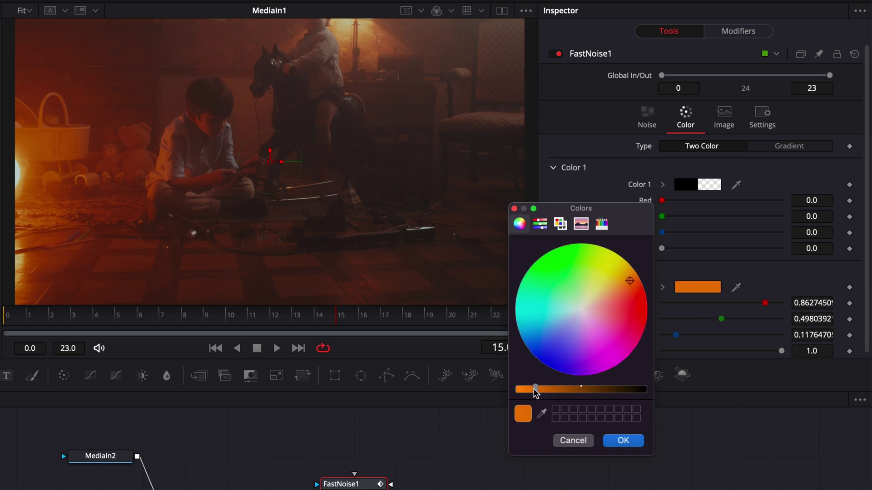
click(623, 440)
Play the final output from the first frame to review the orange haze
click(546, 489)
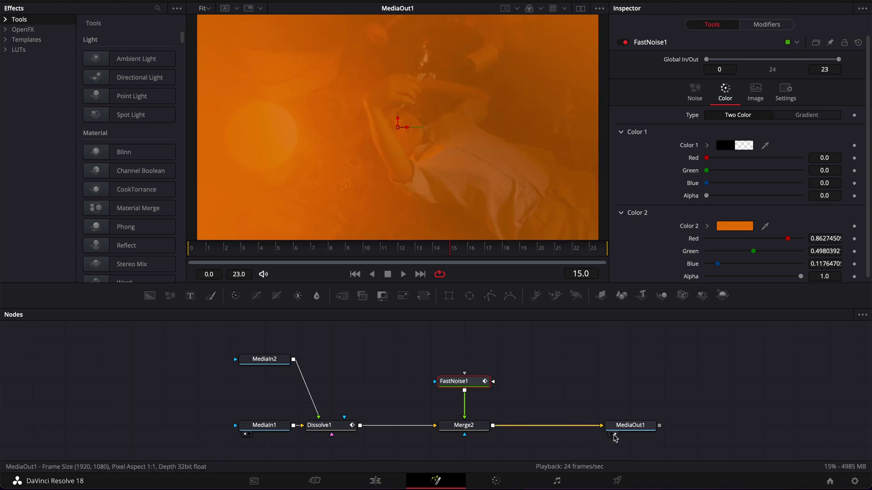
drag(247, 250, 191, 250)
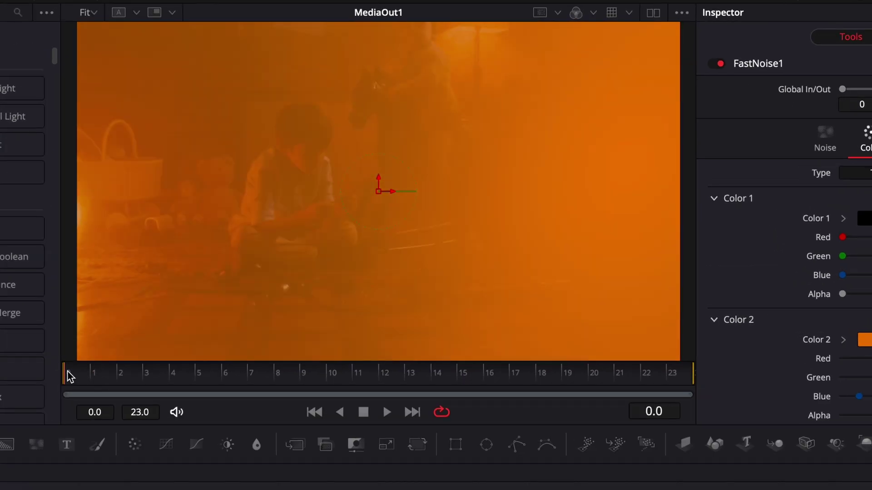
key(space)
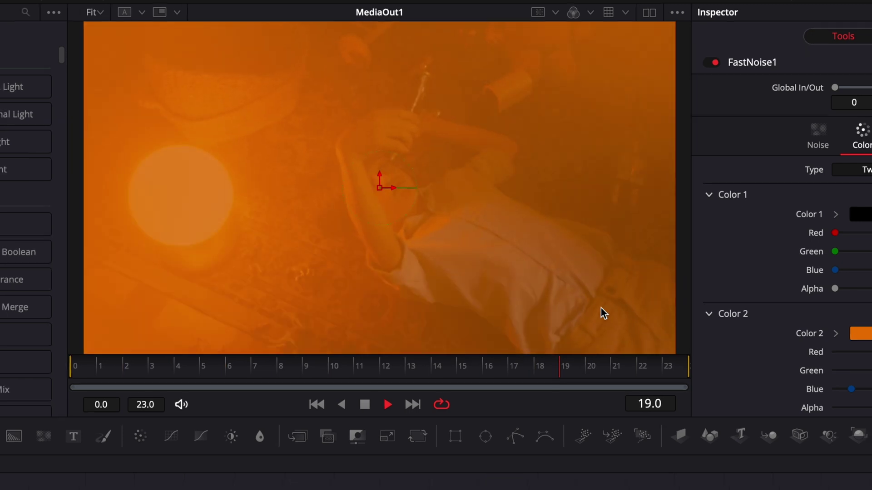
key(space)
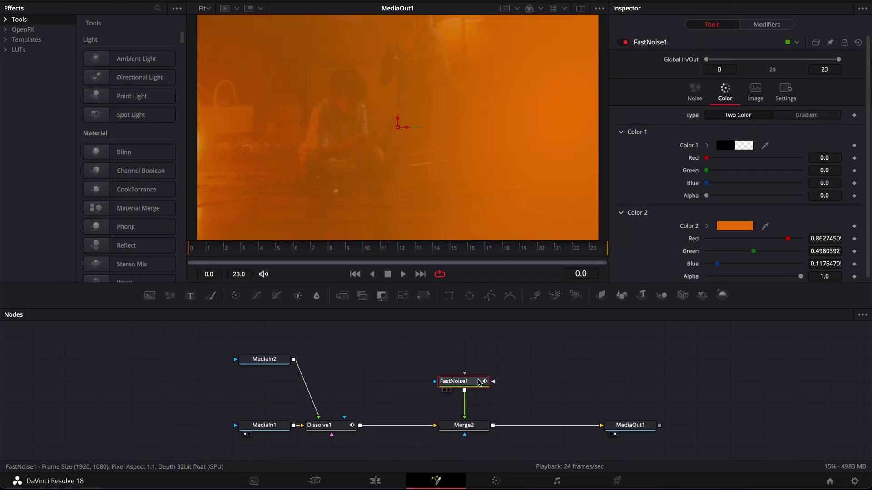
Raise FastNoise1 and insert a Soft Glow node after it, then scrub the glowing transition
drag(467, 380, 467, 336)
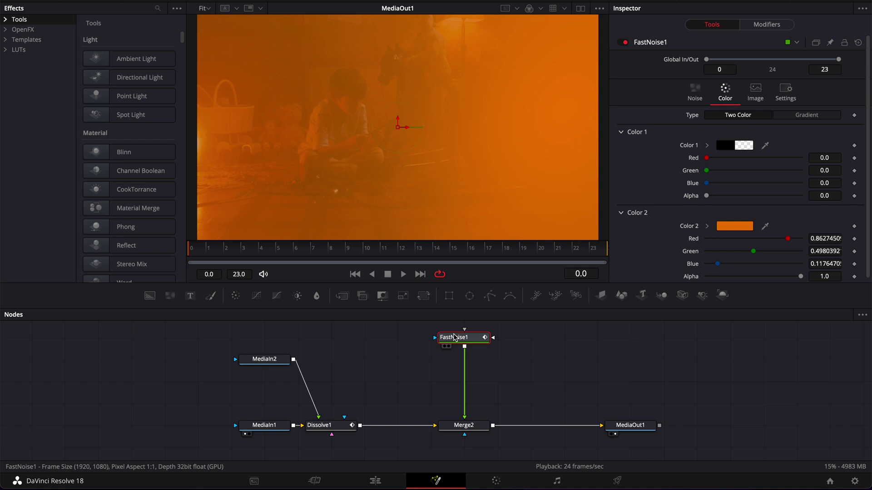
key(shift+space)
text(fast)
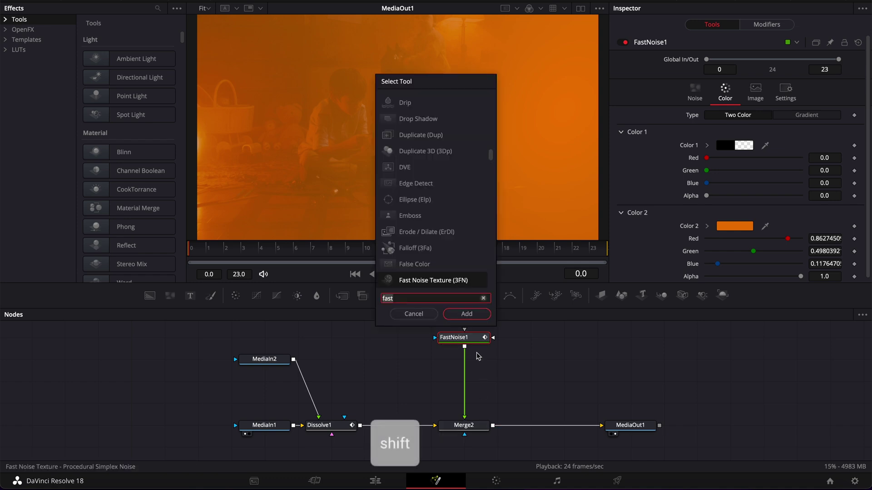
key(shift+space)
text(soft)
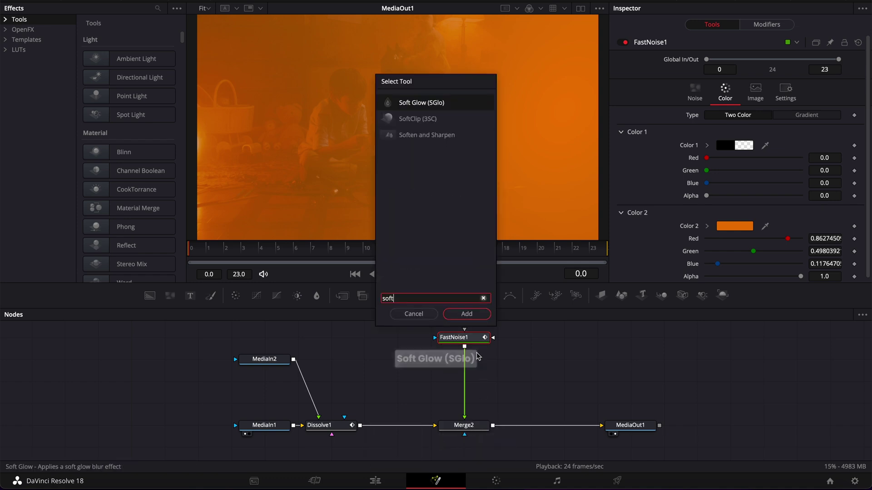
key(Return)
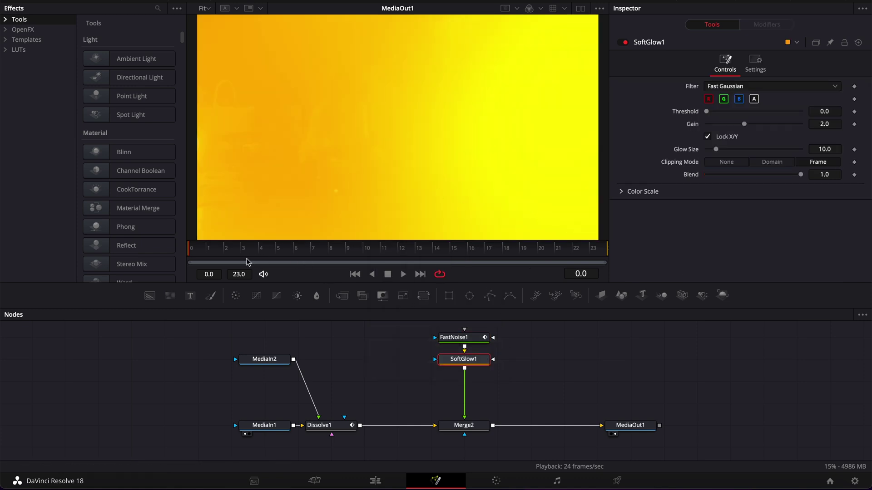
drag(196, 255, 341, 259)
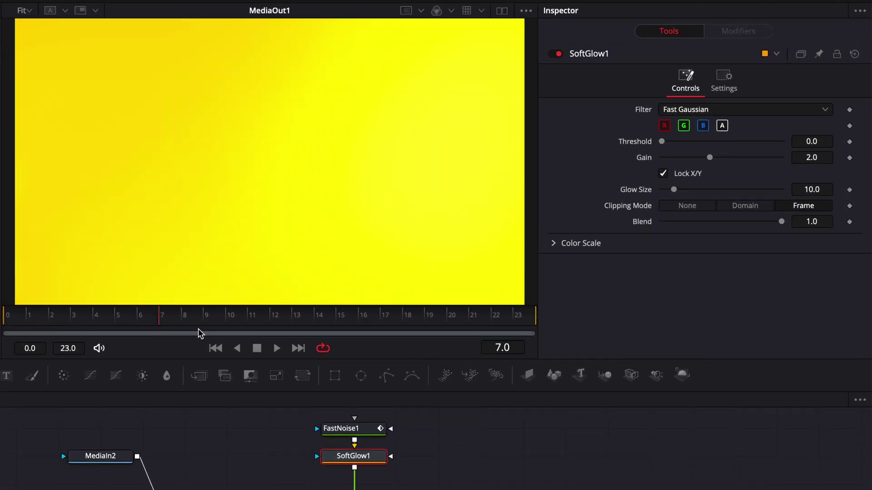
drag(199, 330, 8, 332)
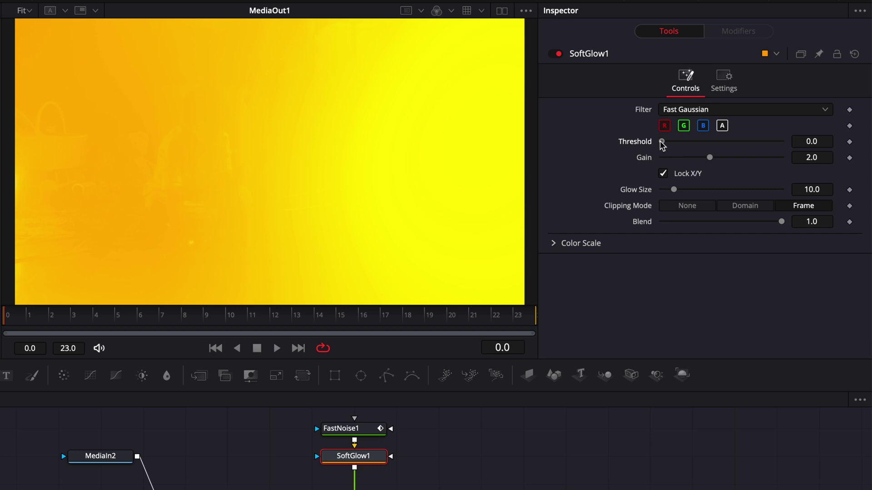
Raise SoftGlow1's Threshold to 0.4
drag(663, 142, 710, 155)
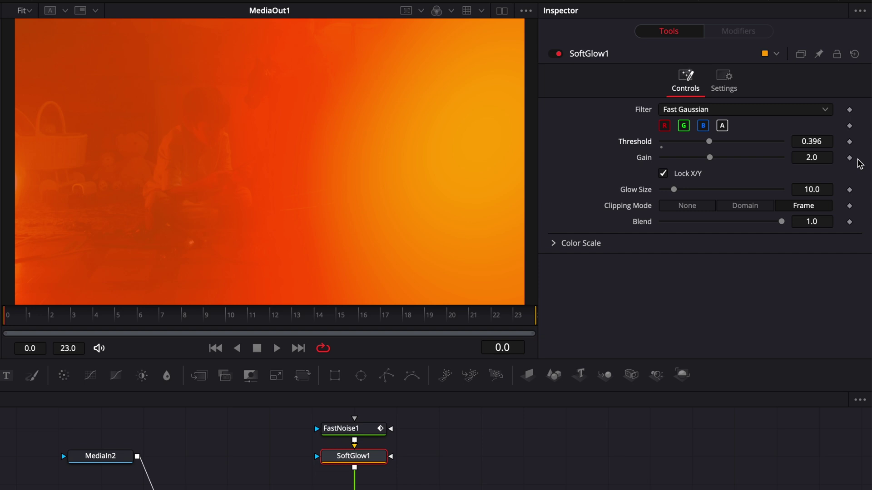
click(829, 142)
key(BackSpace)
key(BackSpace)
text(4)
key(Tab)
Lower SoftGlow1's Gain to 1.5 and try reducing the glow's blend amount
drag(709, 158, 681, 158)
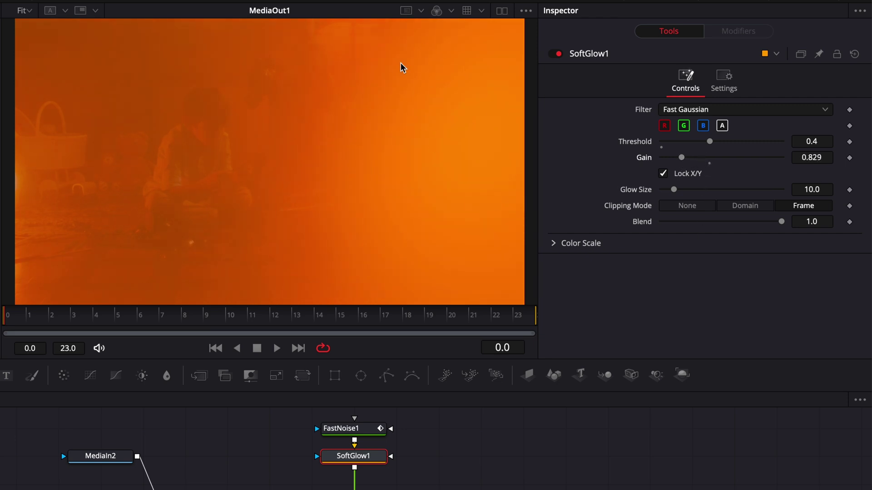
mouse_move(681, 158)
mouse_down()
mouse_move(667, 158)
mouse_move(731, 169)
mouse_move(690, 166)
mouse_up()
click(828, 158)
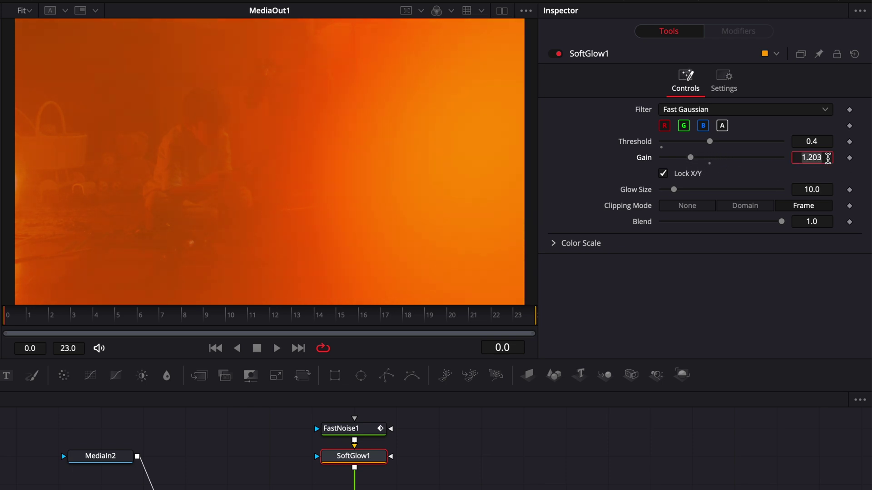
text(1.5)
key(Tab)
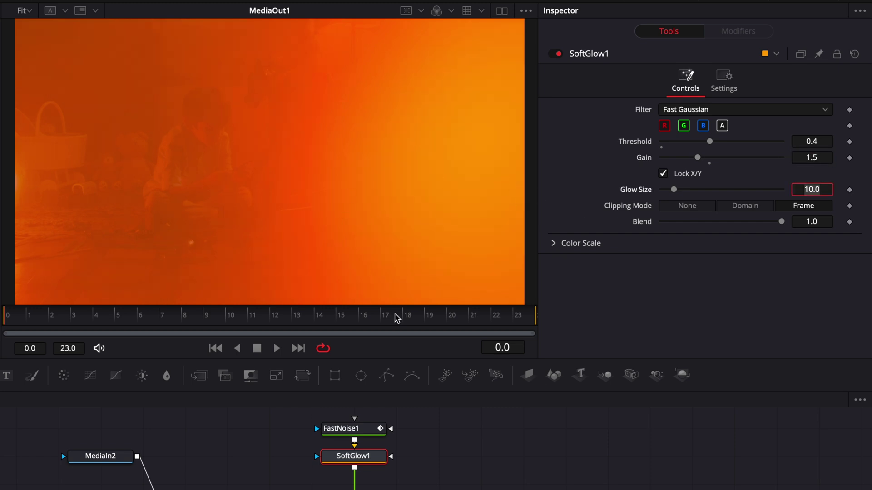
drag(782, 221, 820, 237)
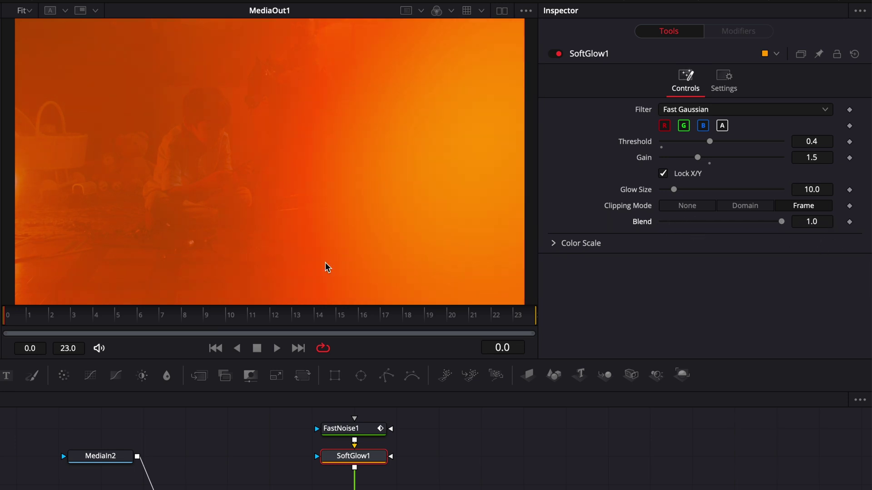
key(space)
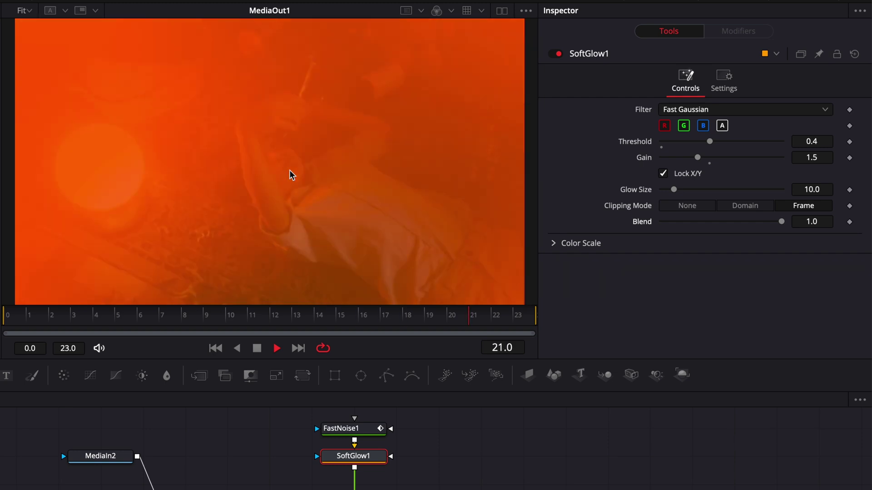
click(7, 322)
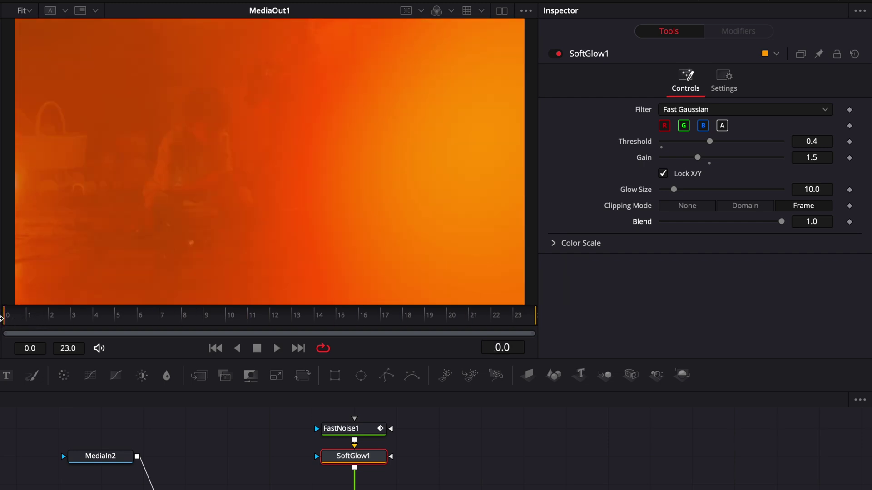
click(517, 323)
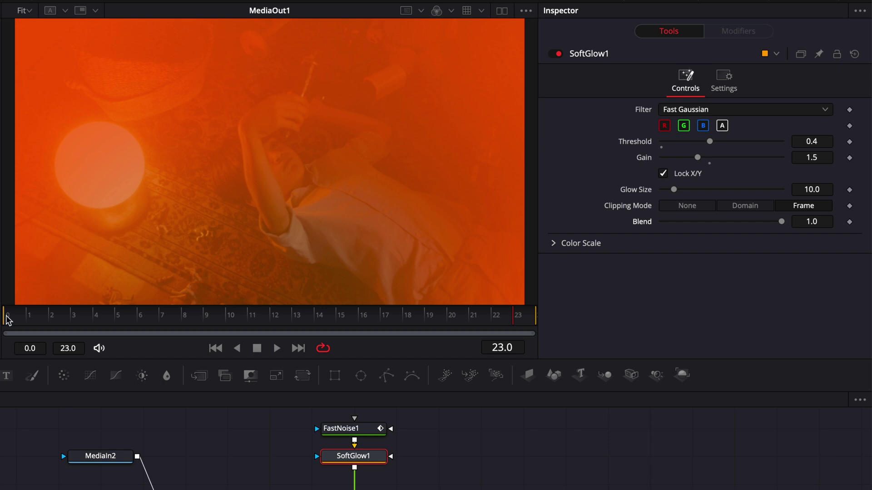
drag(8, 320, 535, 313)
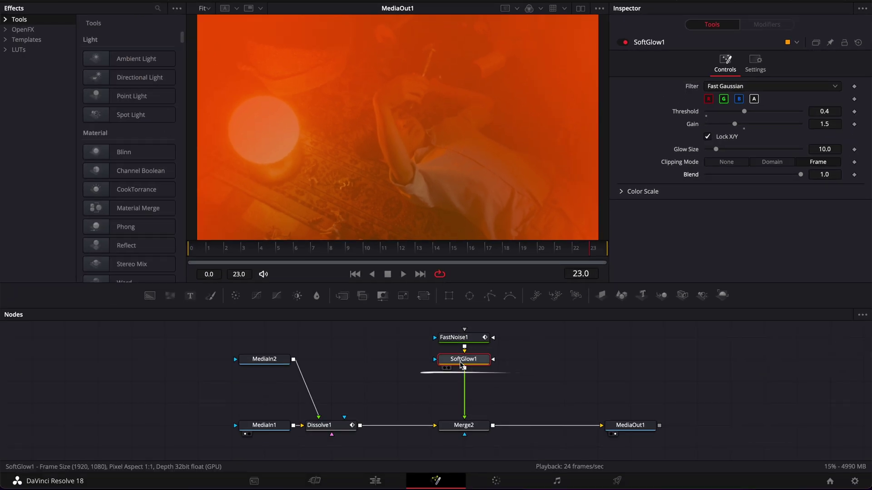
Add a Brightness / Contrast node after SoftGlow1 using the tool search 'brig'
key(shift+space)
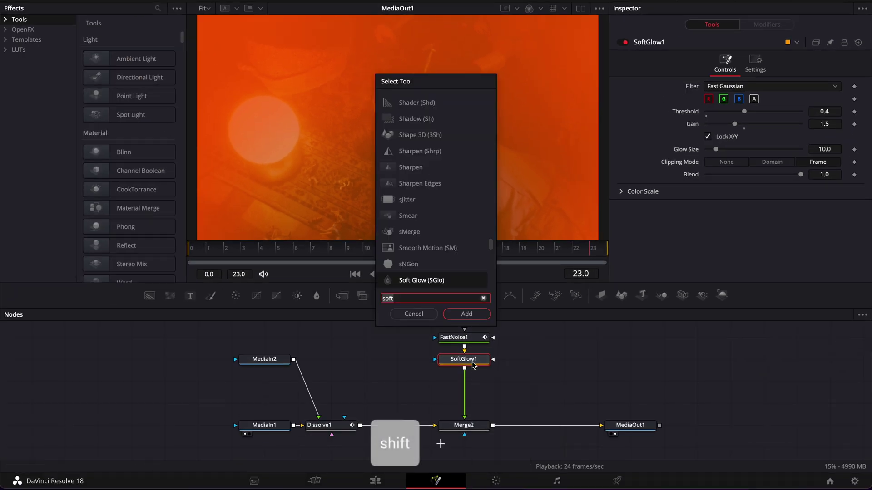
text(brig)
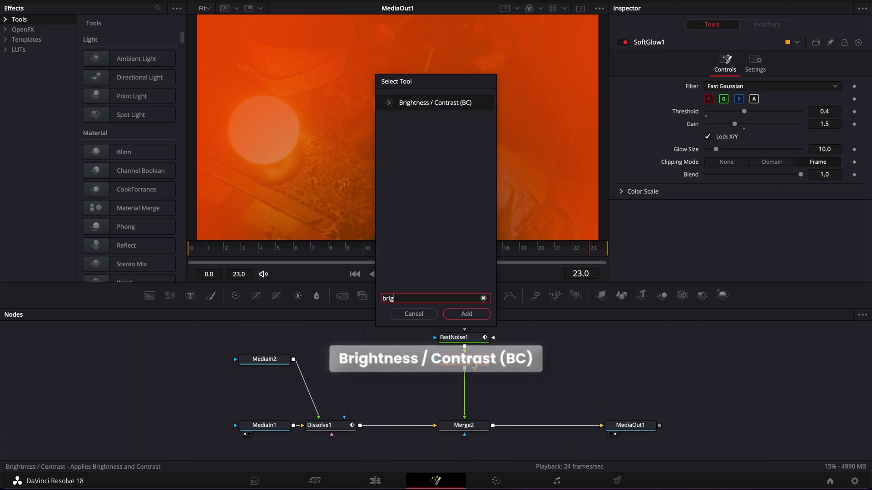
key(Return)
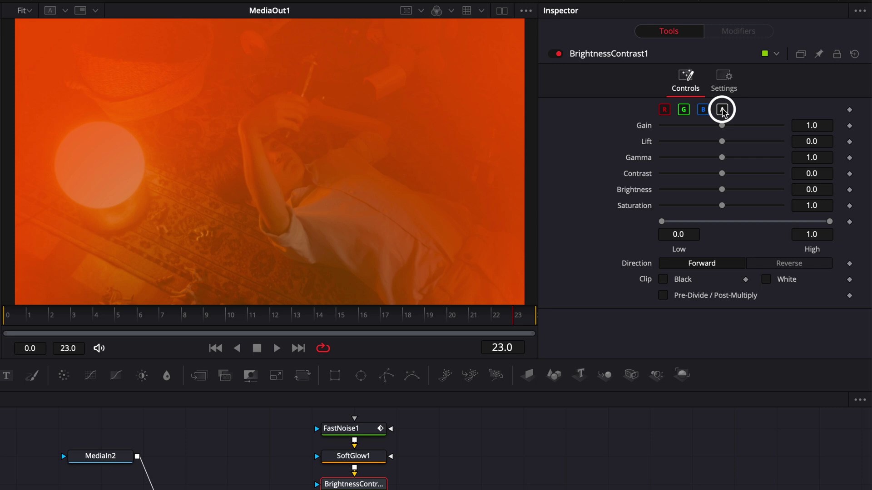
Drive the Brightness / Contrast Gain with Anim Curves
right_click(643, 127)
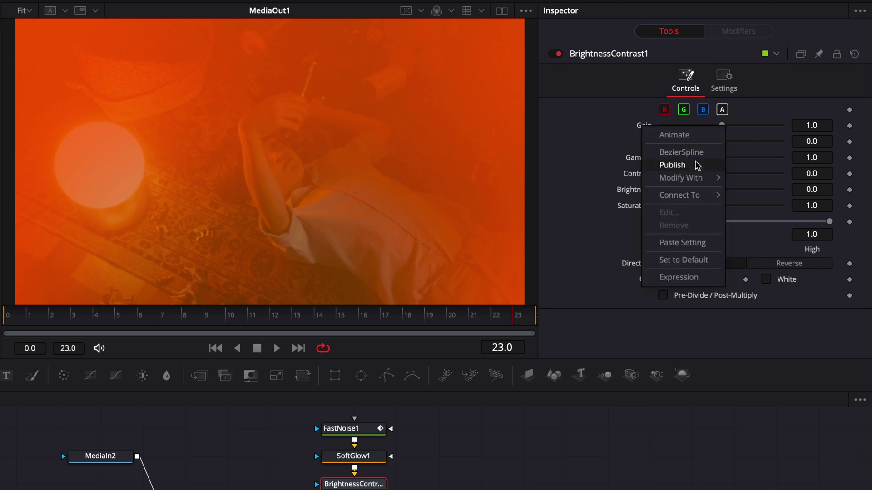
mouse_move(696, 178)
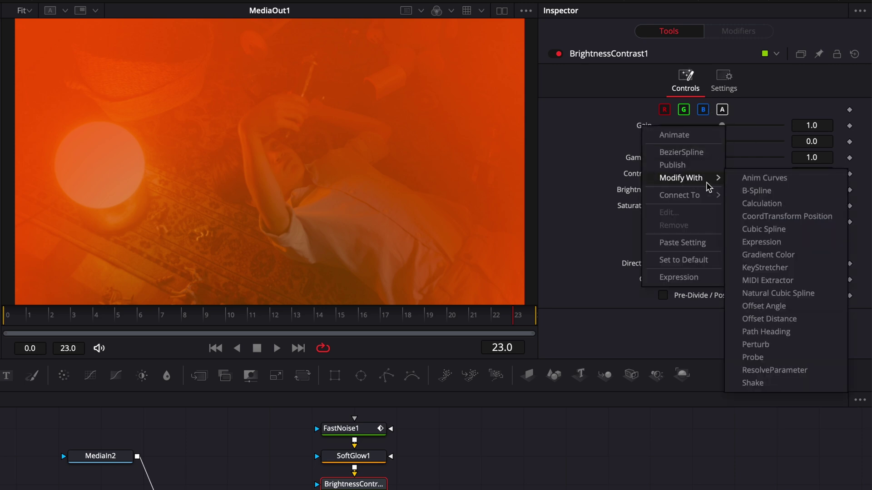
click(759, 178)
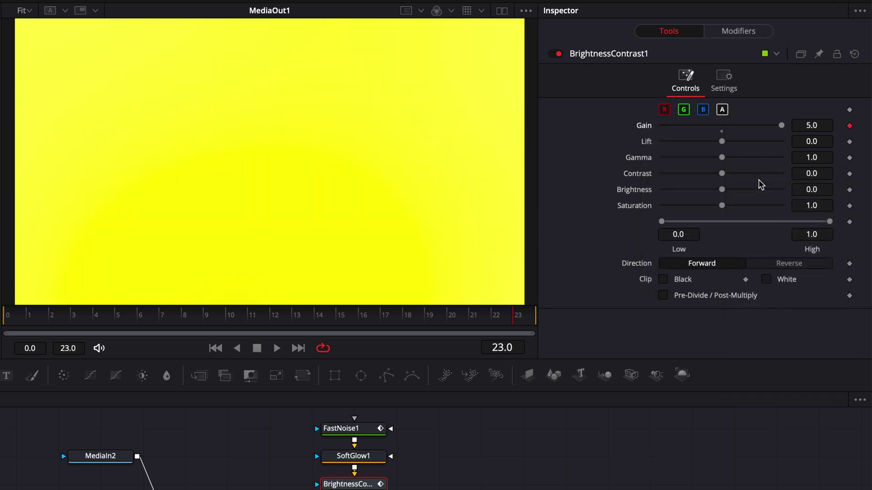
Set the Gain's animation curve to Scale 1.0 with a Custom curve shape
click(751, 32)
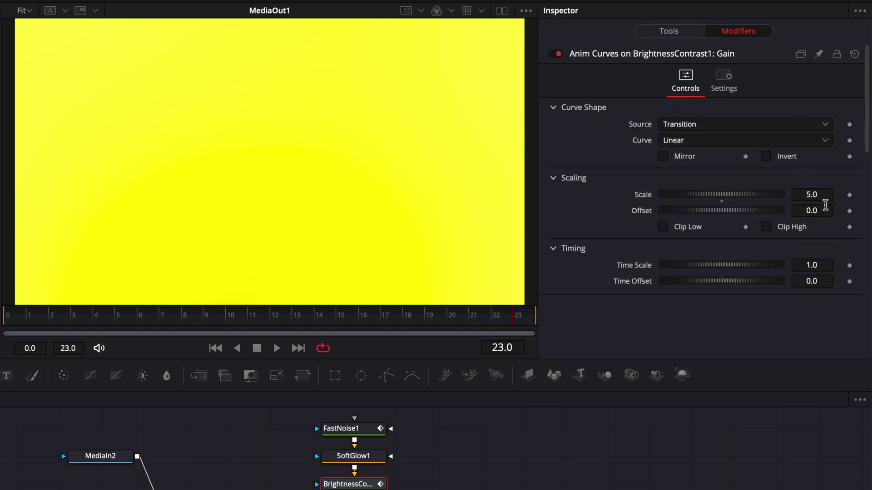
click(822, 195)
text(1)
key(Return)
click(679, 143)
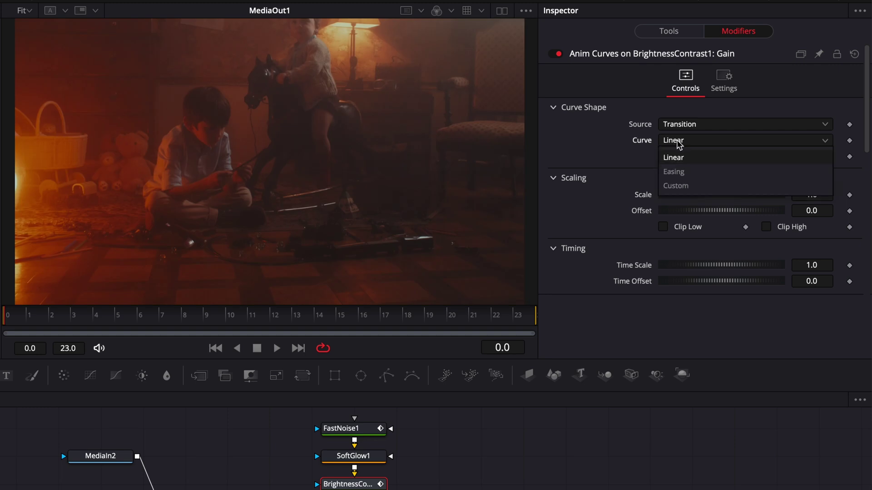
click(681, 186)
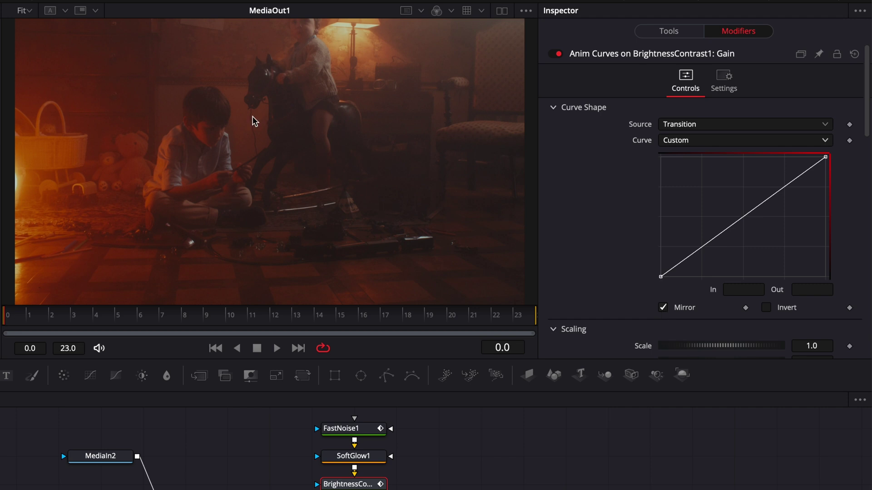
Scrub and play the transition to review the brightening and fading leak
drag(22, 315, 109, 318)
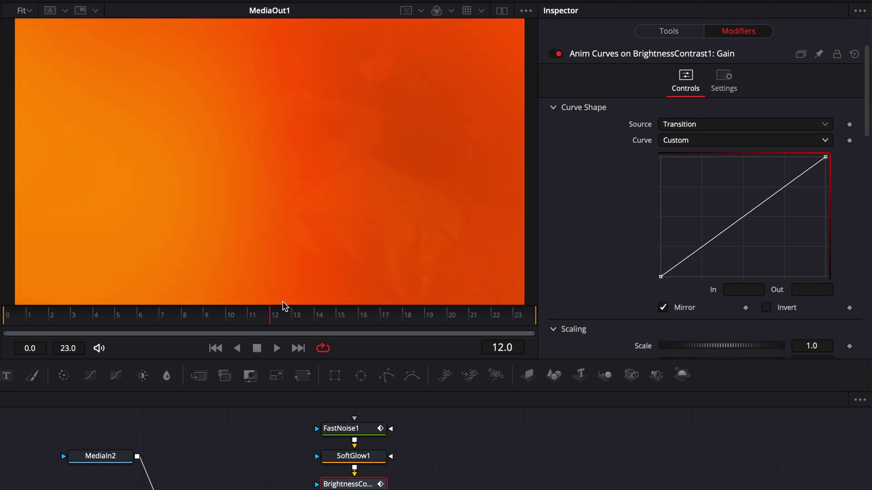
drag(283, 307, 23, 315)
key(space)
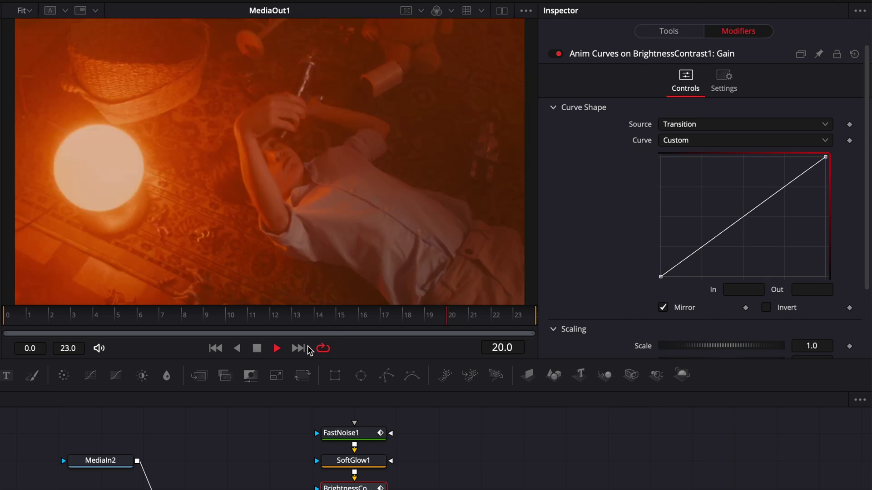
key(space)
drag(240, 318, 113, 317)
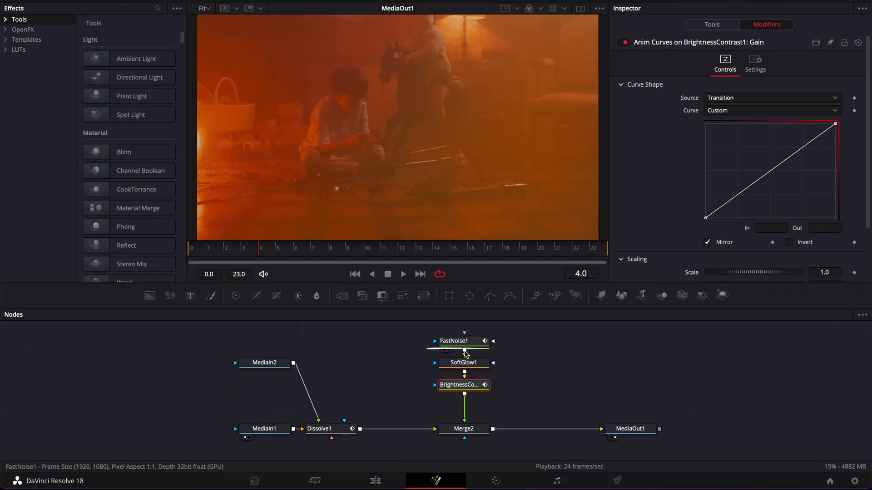
Review FastNoise1's colour and noise settings, scrub the transition, then select SoftGlow1
click(464, 341)
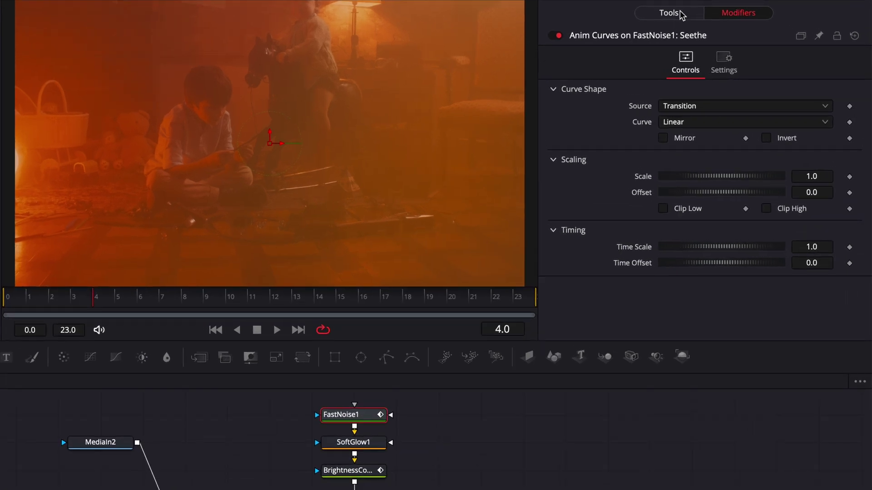
click(720, 25)
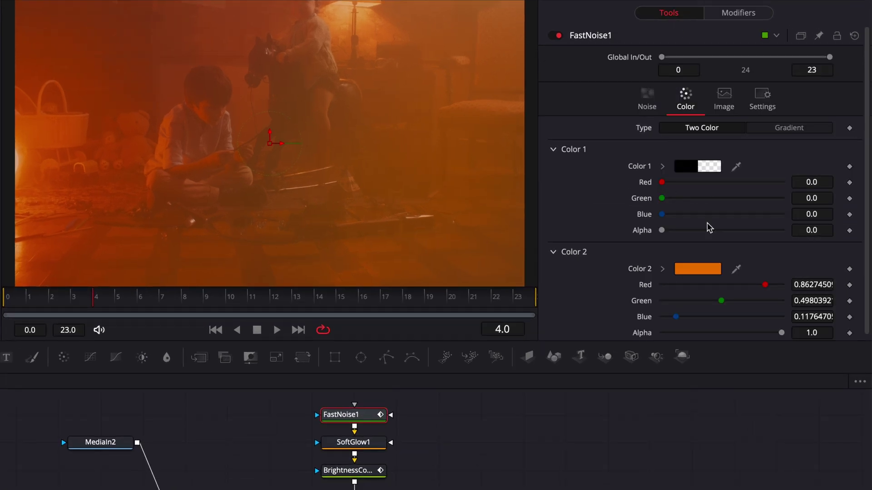
click(647, 104)
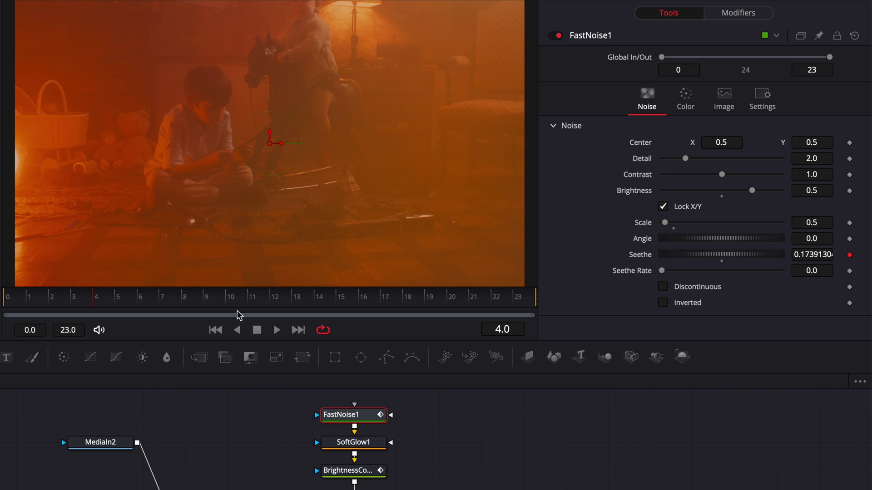
mouse_move(128, 302)
mouse_down()
mouse_move(316, 300)
mouse_move(138, 308)
mouse_up()
click(359, 442)
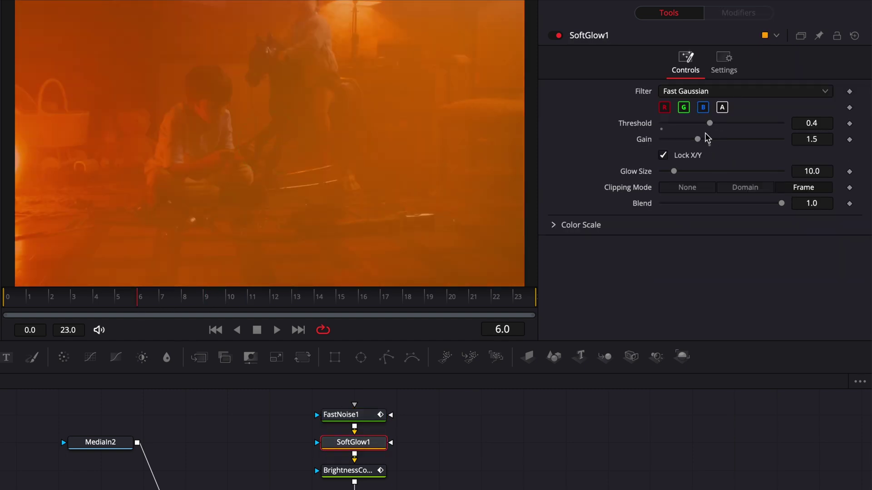
Set BrightnessContrast1's Saturation to 1.86, scrubbing and playing the transition to check the red-orange glow
click(340, 472)
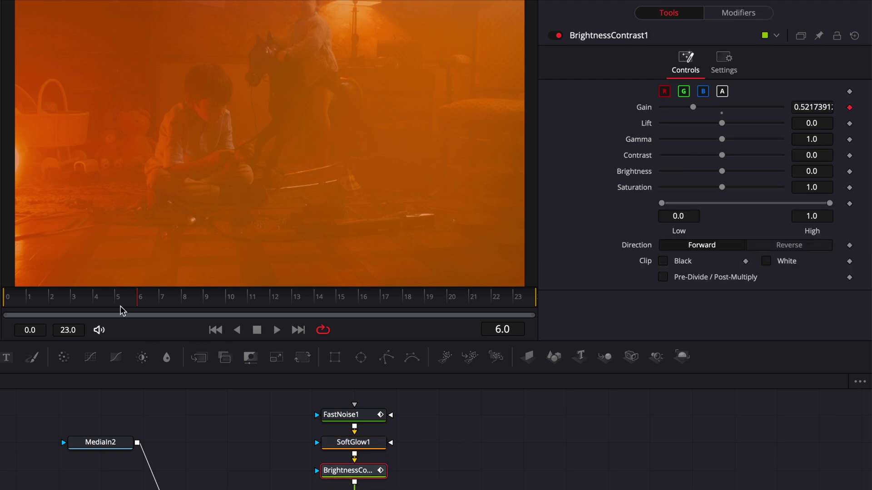
drag(122, 312, 288, 298)
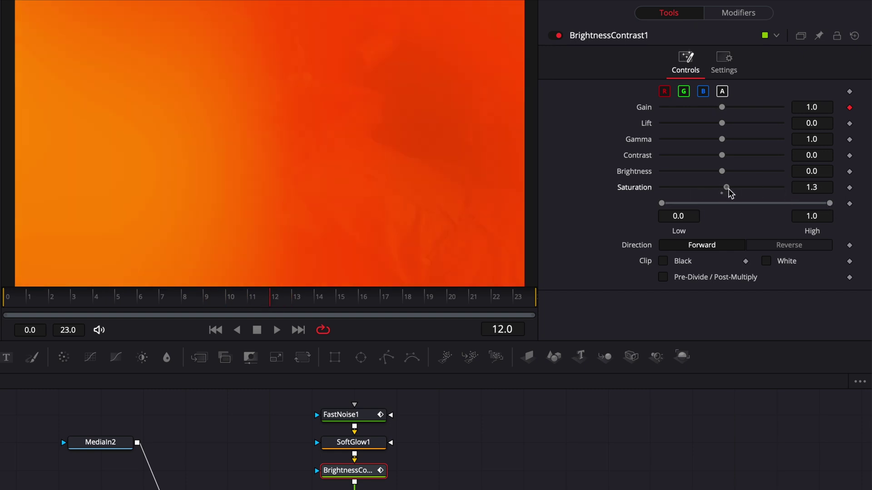
drag(728, 193, 707, 196)
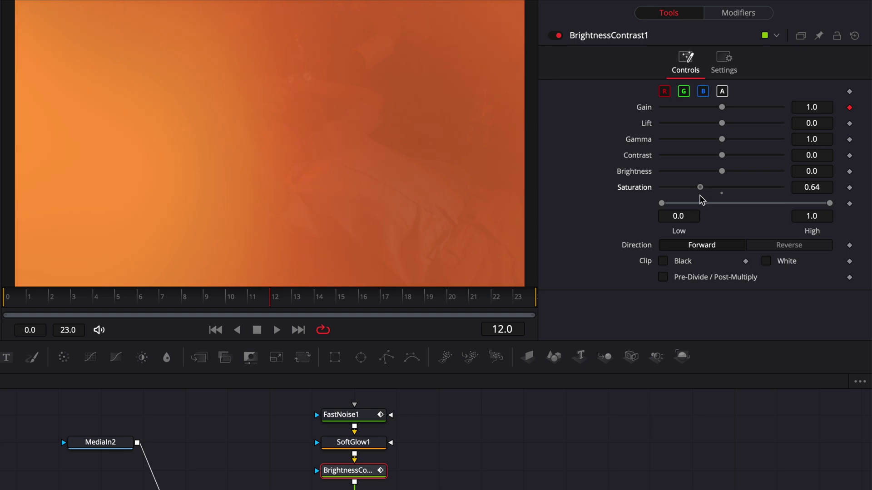
drag(83, 309, 27, 308)
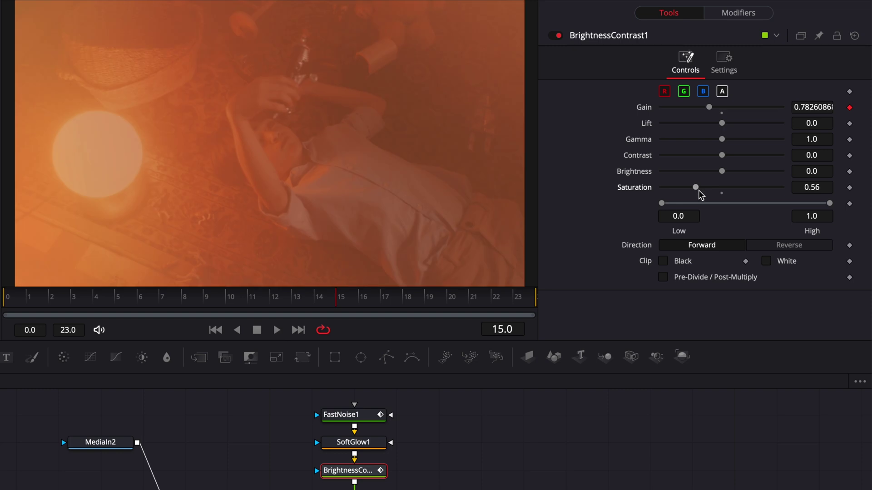
drag(695, 190, 734, 187)
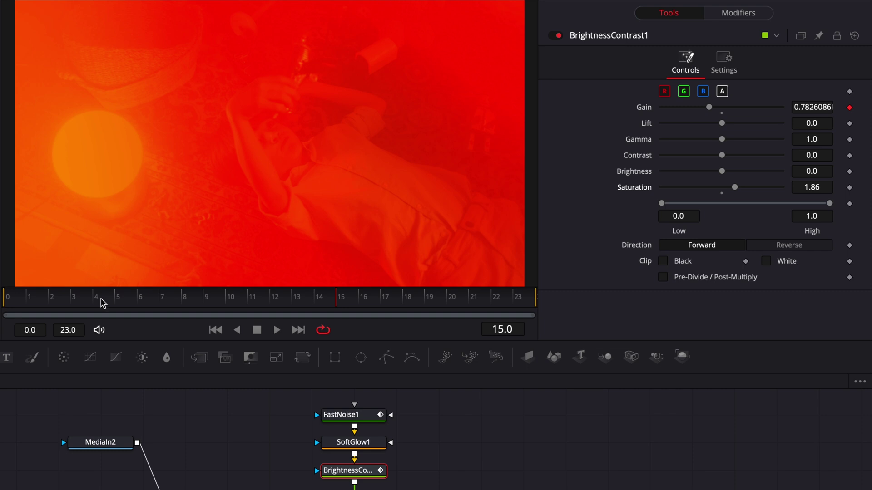
drag(103, 303, 67, 303)
key(space)
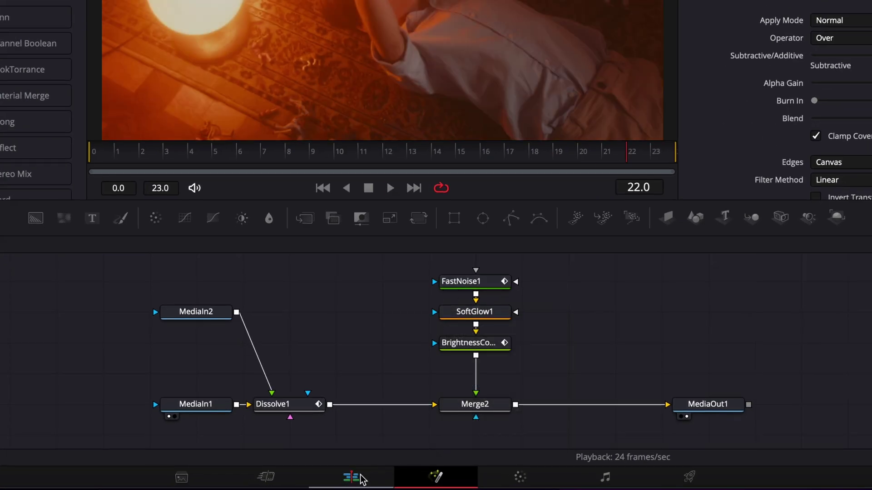
On the Edit page, create a transition preset from the Cross Dissolve and begin naming it Light Leak
click(361, 478)
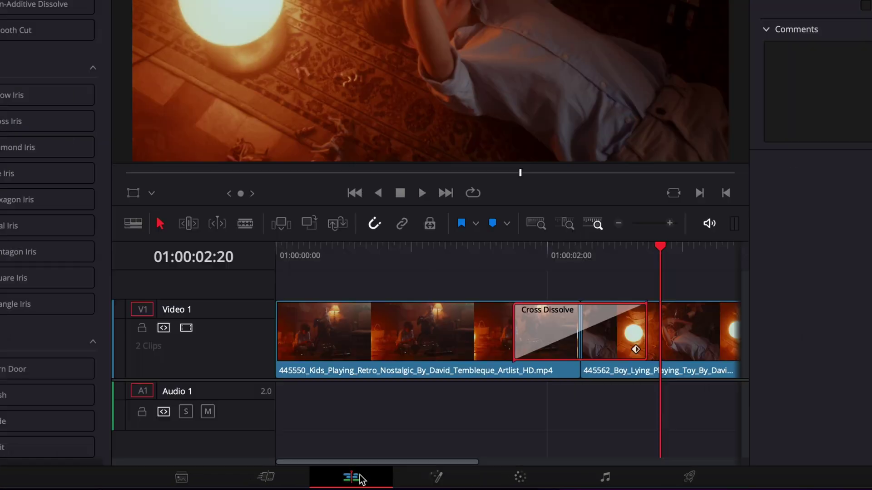
right_click(558, 340)
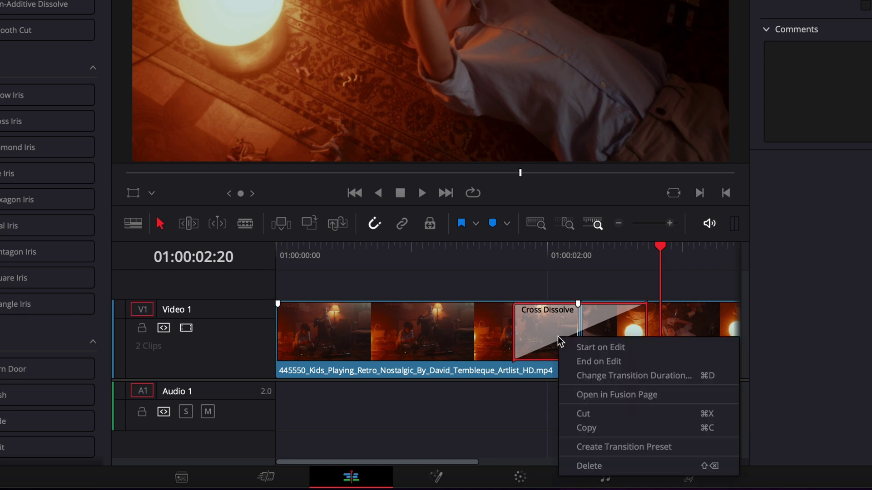
click(628, 444)
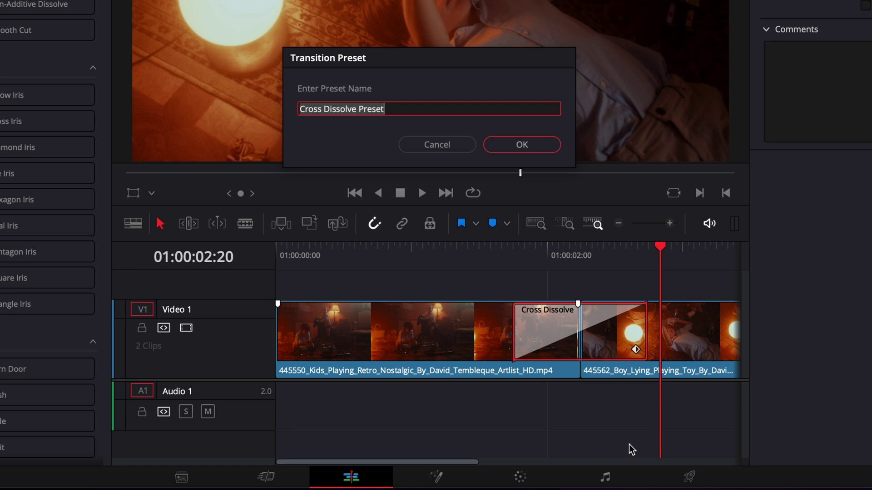
text(Light Leak)
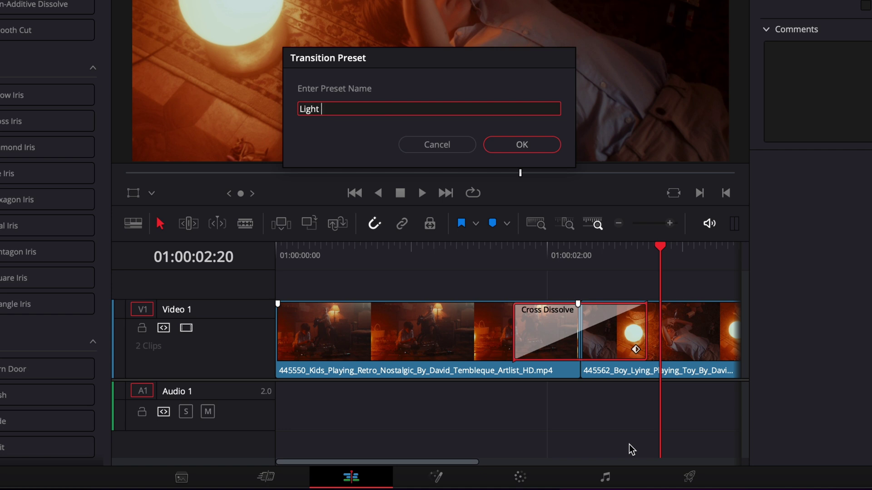
Save the Light Leak preset and replace the cut's old transition with it from the Effects Library
click(524, 144)
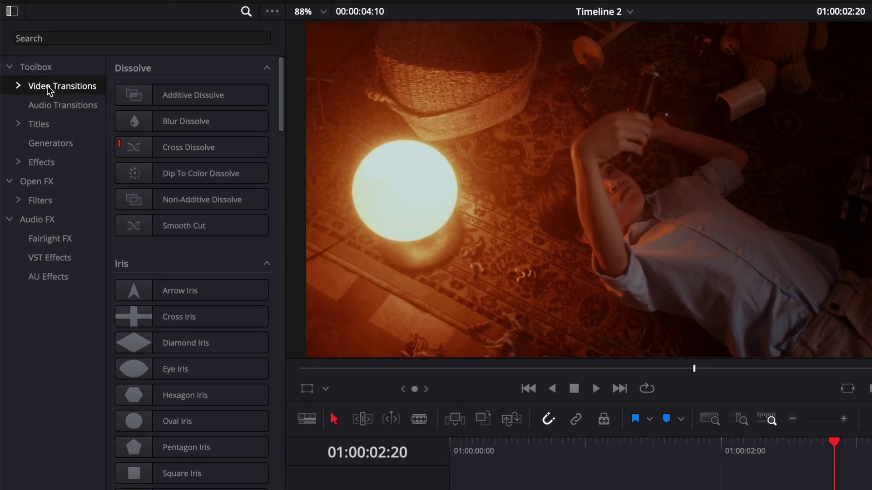
click(79, 37)
text(ligh)
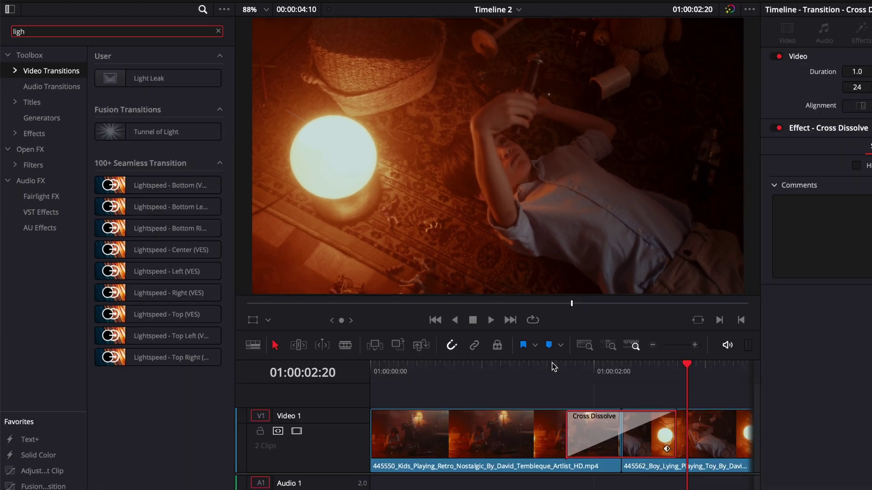
key(Delete)
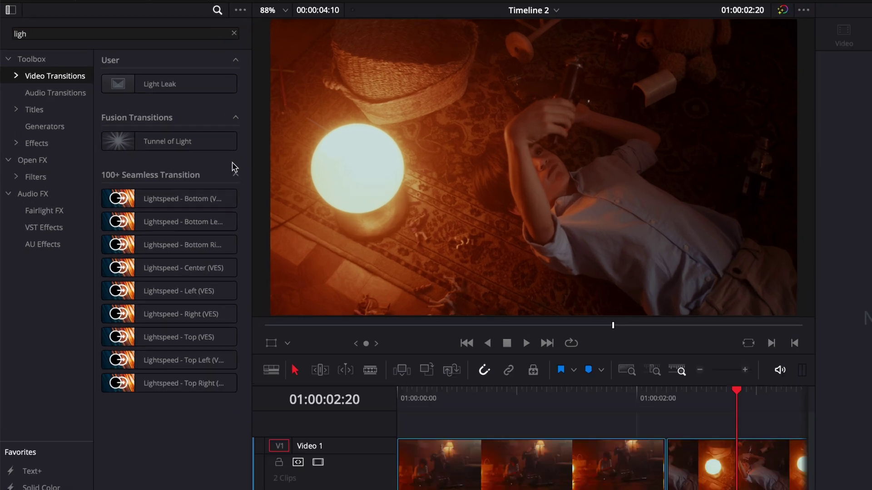
drag(116, 63, 332, 131)
drag(464, 183, 754, 489)
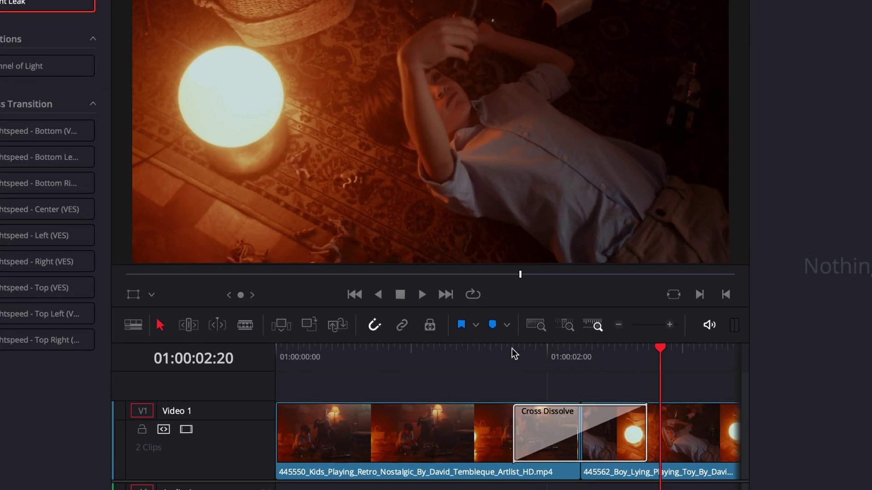
Play the Light Leak transition, extend its left edge to start earlier, and replay it
click(512, 348)
key(space)
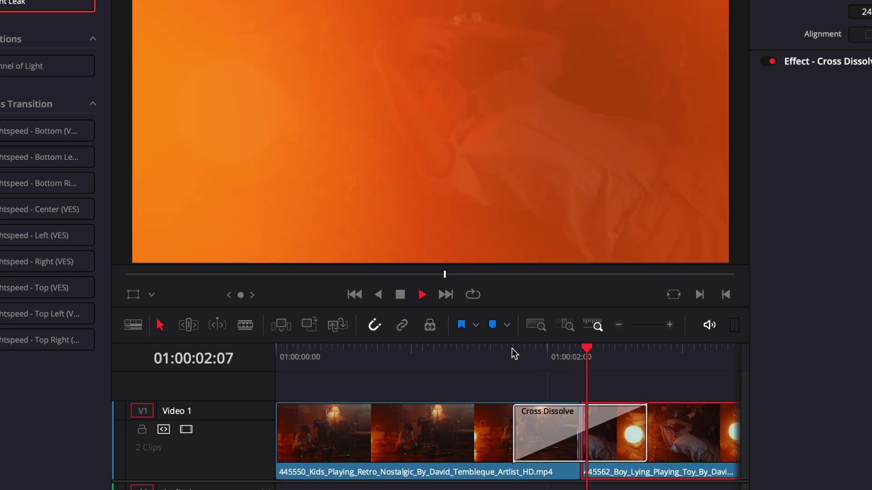
key(space)
drag(511, 455, 462, 454)
click(466, 348)
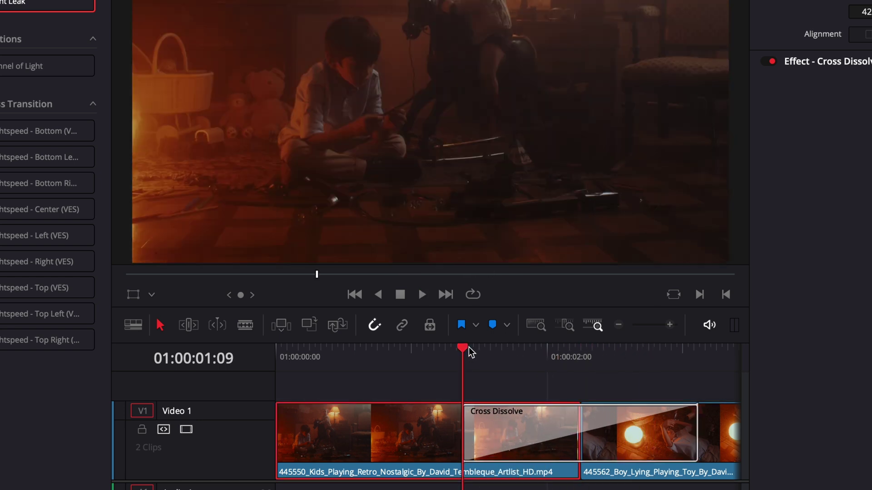
key(space)
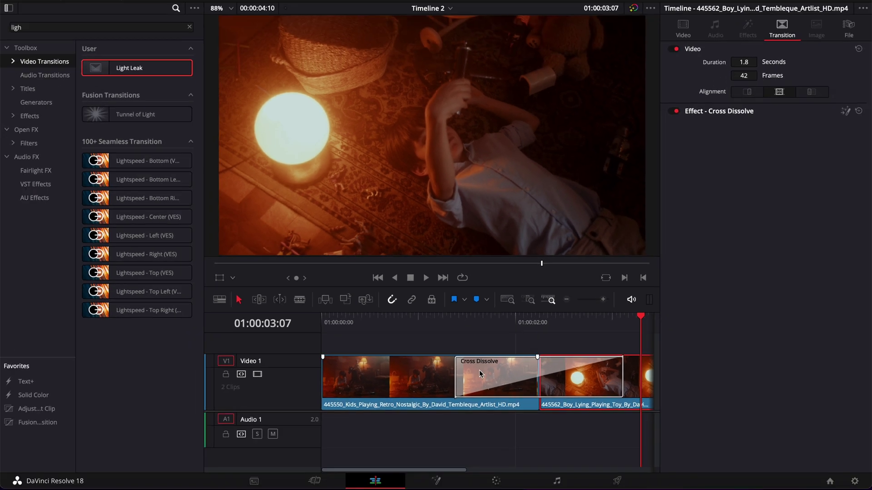
Select the transition between the Video 1 clips to show its 1.8-second, 42-frame duration
click(500, 425)
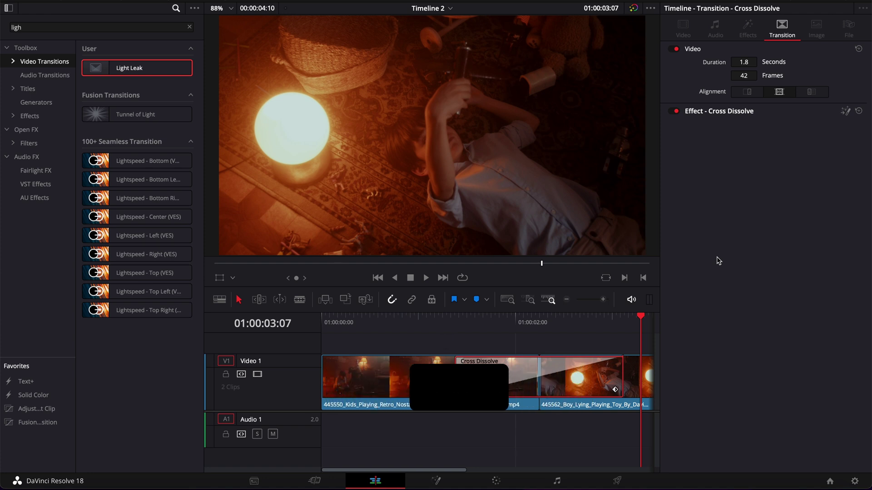
Replay the transition, reopen it in Fusion, and view FastNoise1's Color settings
key(space)
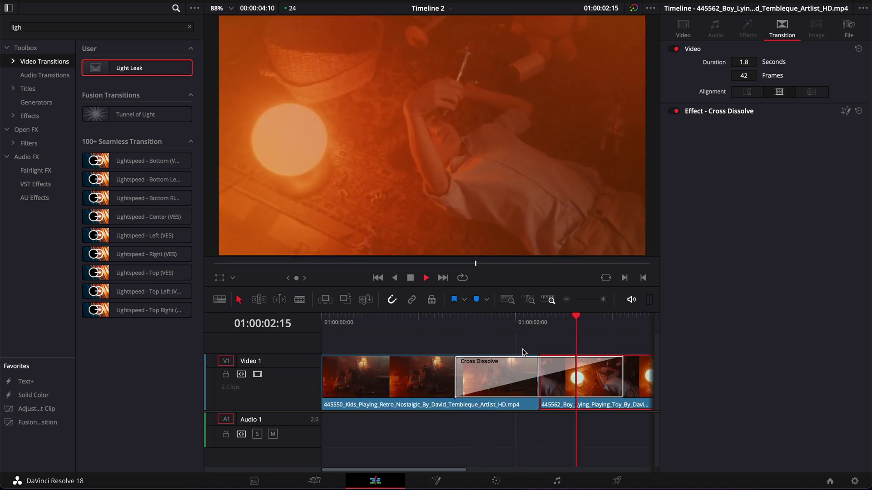
key(space)
click(576, 380)
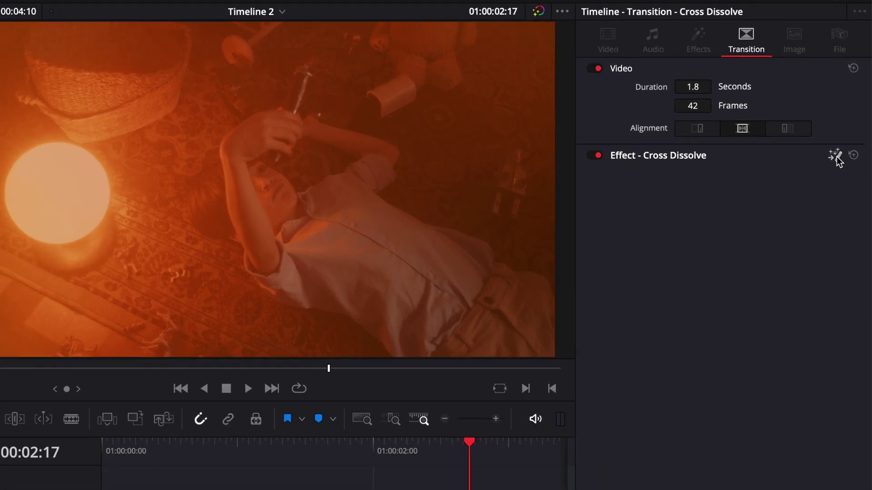
click(836, 156)
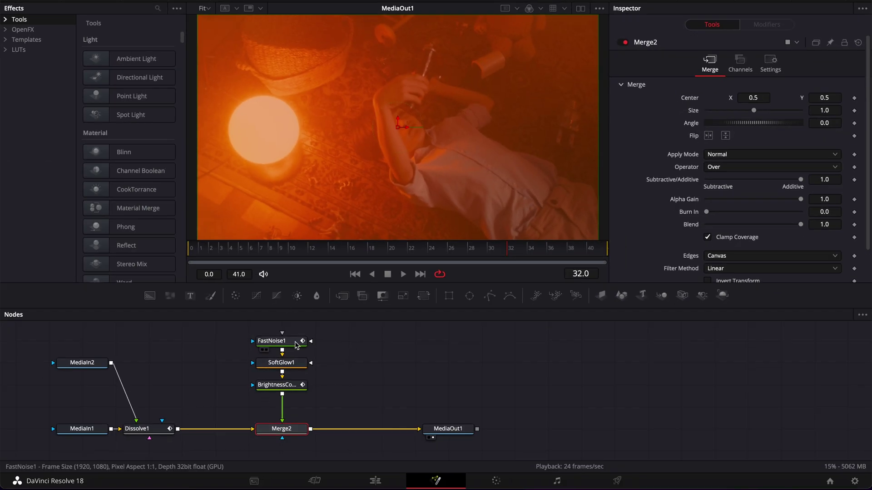
click(291, 344)
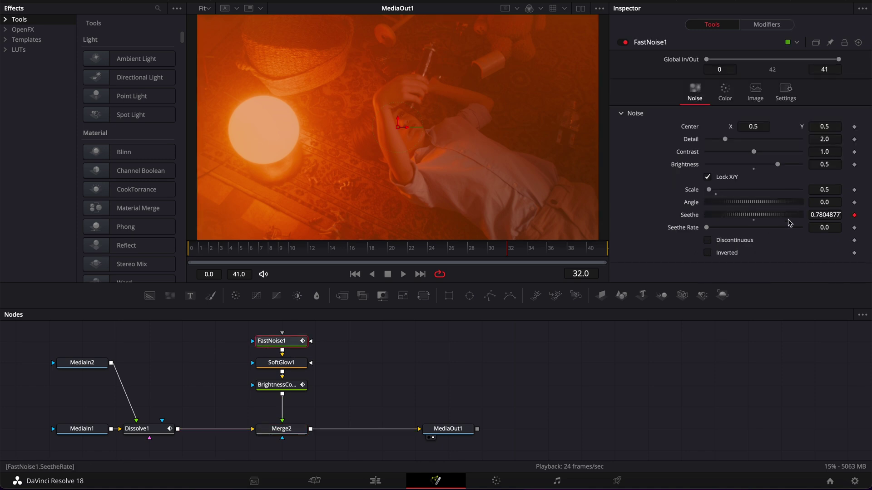
click(735, 91)
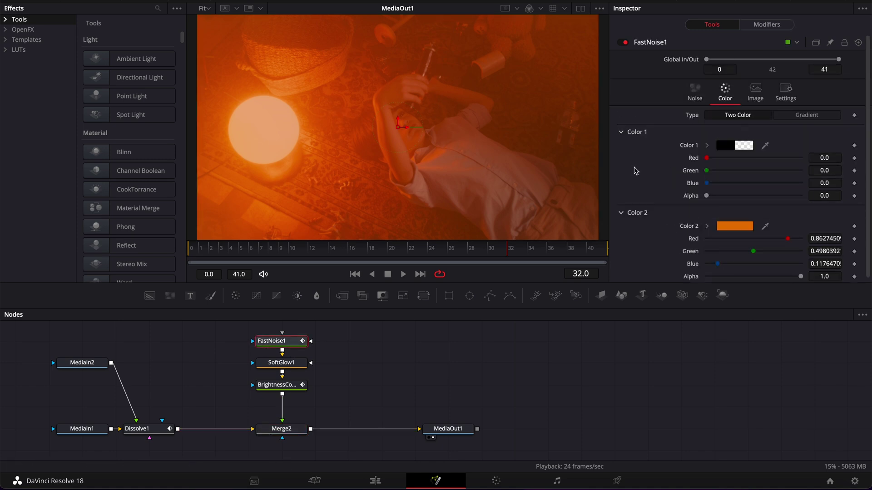